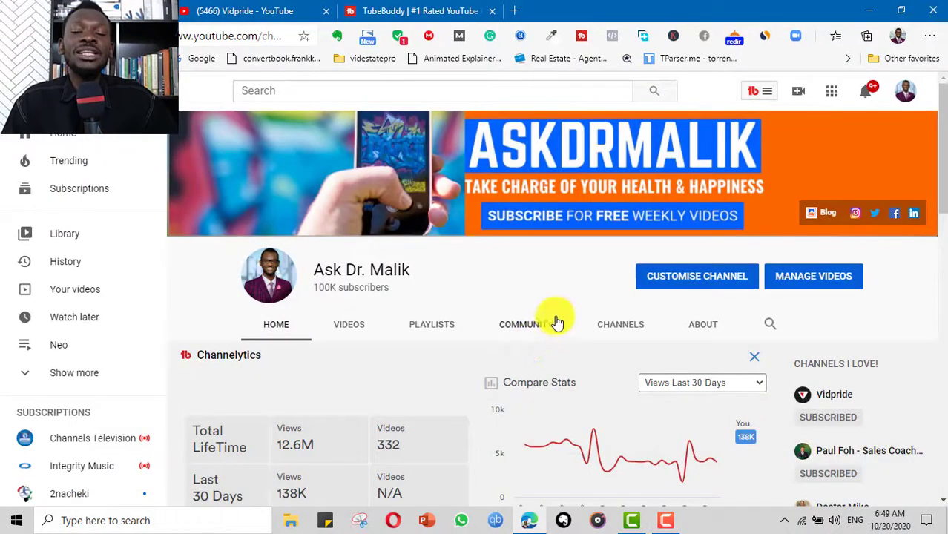
Examine the channel page's subscriber count and the lifetime views in its Channelytics panel, highlighting both figures.
scroll(572, 324, down, 2)
scroll(572, 324, up, 2)
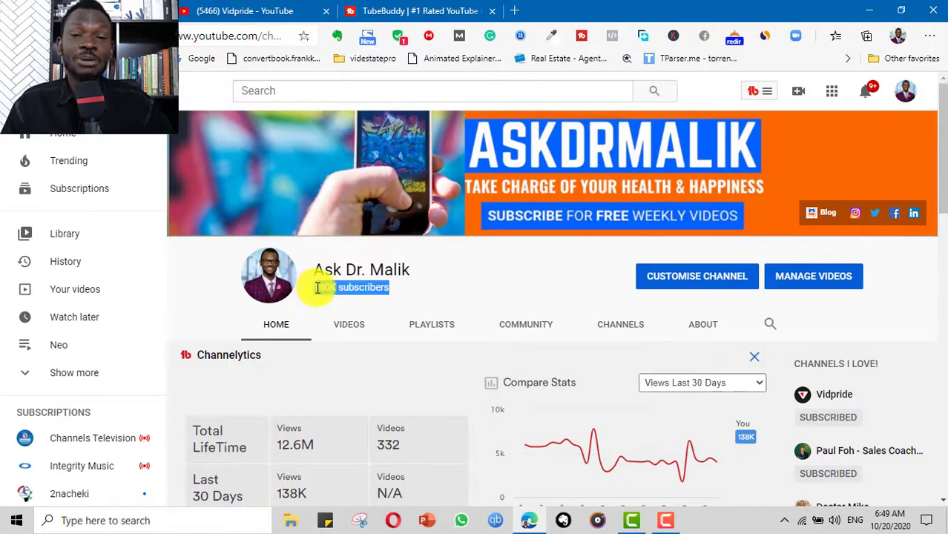
scroll(460, 299, down, 1)
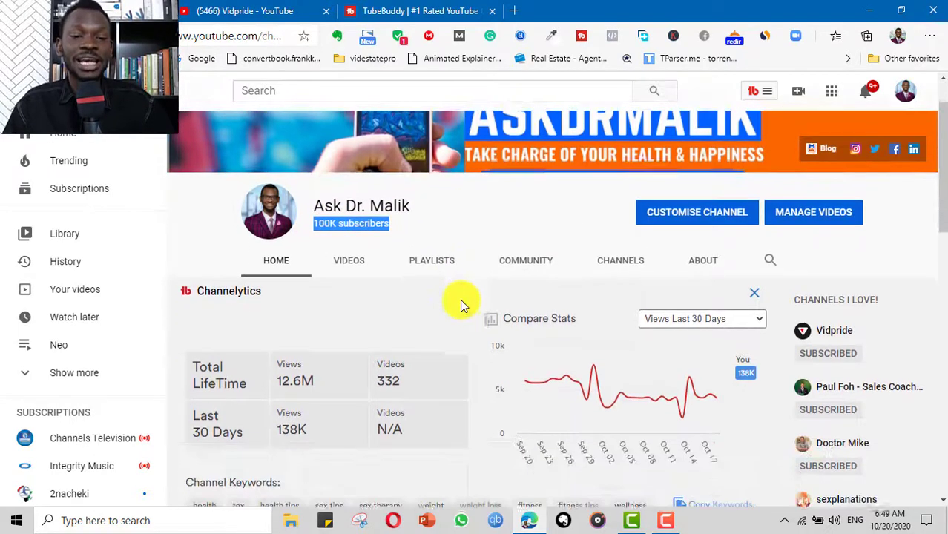
scroll(370, 360, down, 1)
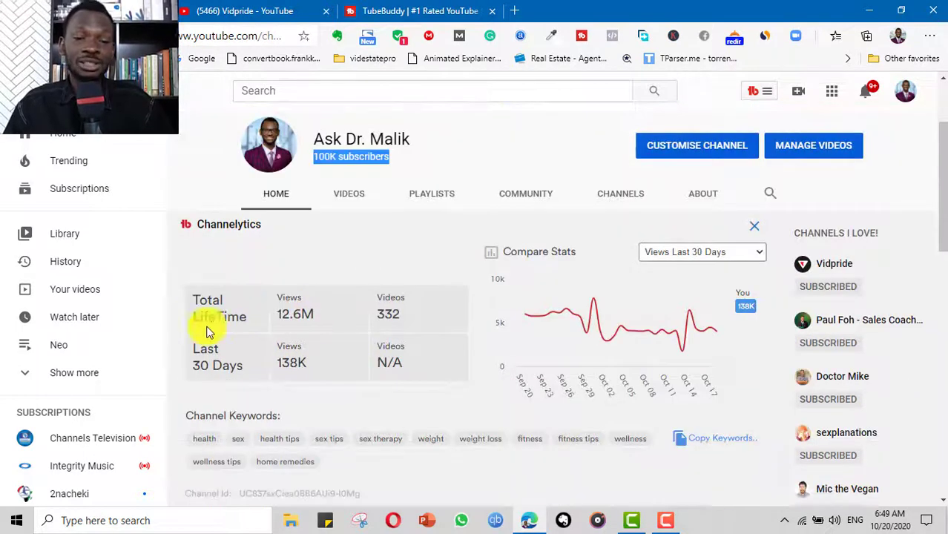
triple_click(324, 312)
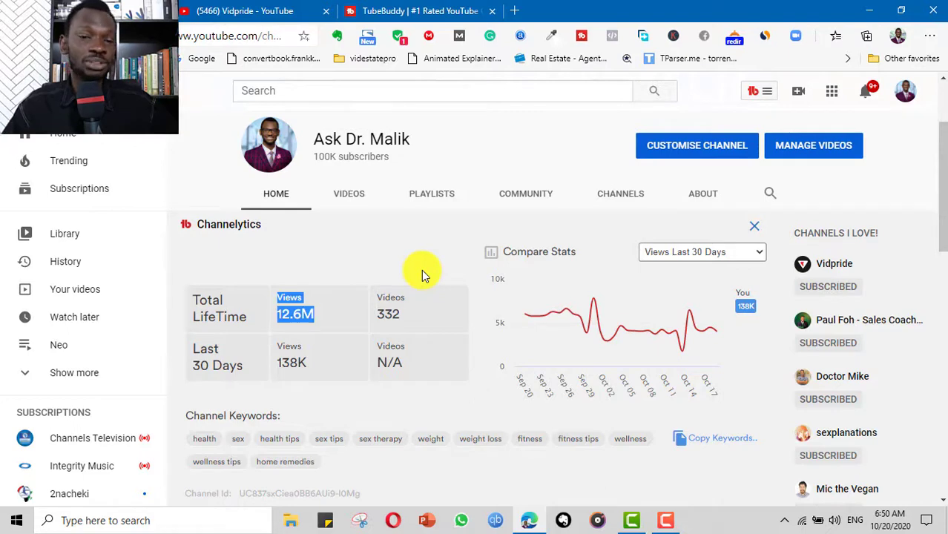
scroll(421, 268, up, 1)
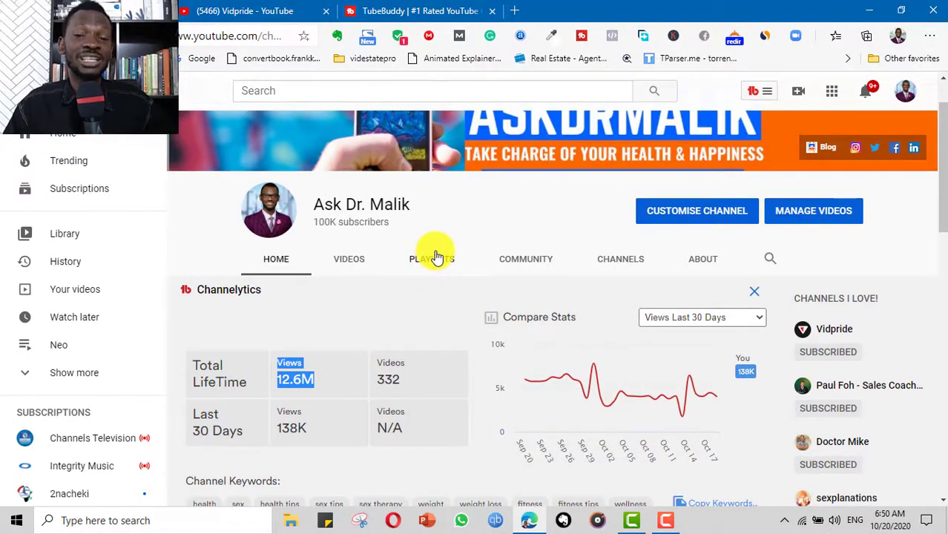
scroll(460, 254, up, 1)
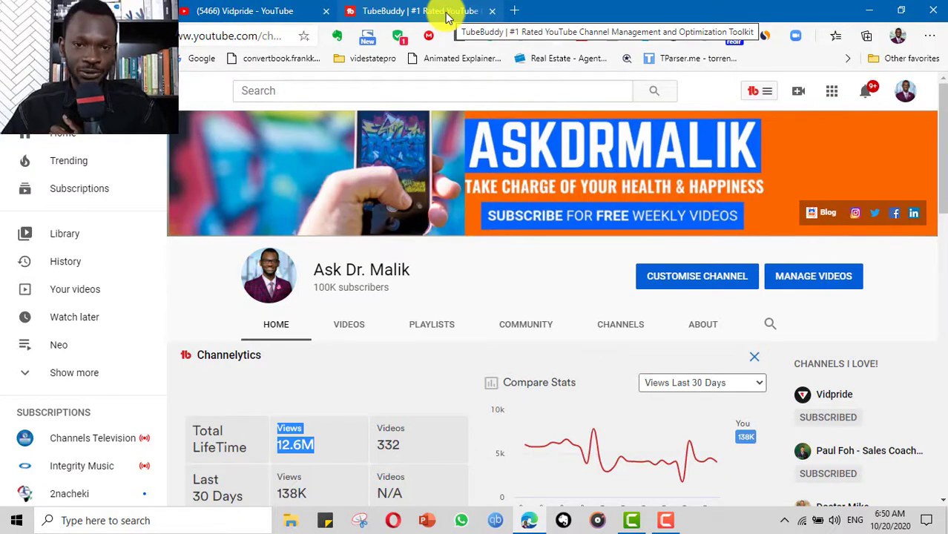
View the TubeBuddy homepage and return to the channel page to review its Channelytics stats and keywords.
click(448, 16)
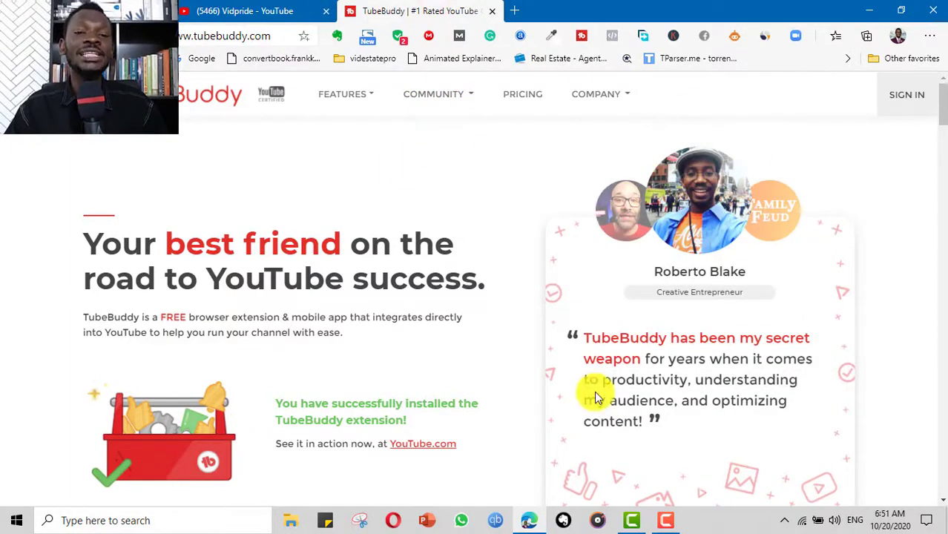
click(309, 424)
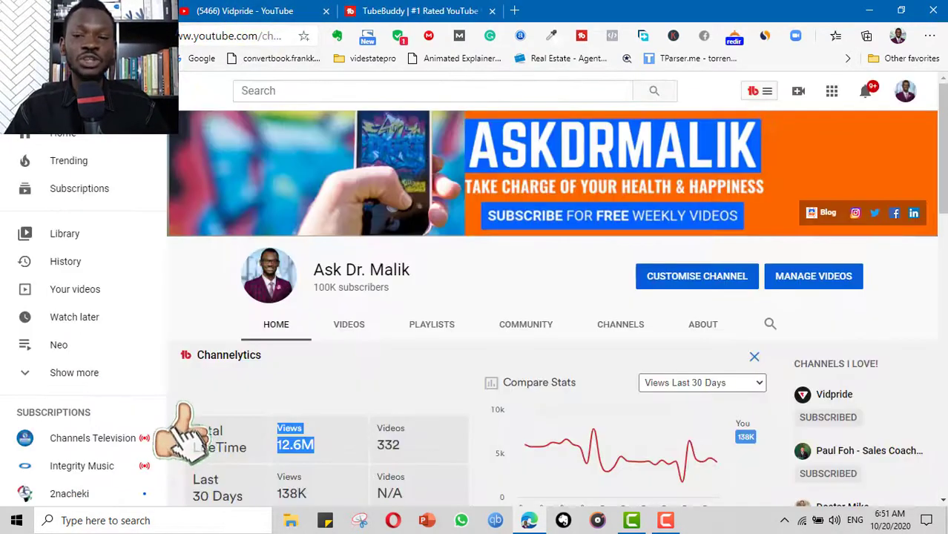
scroll(399, 303, down, 3)
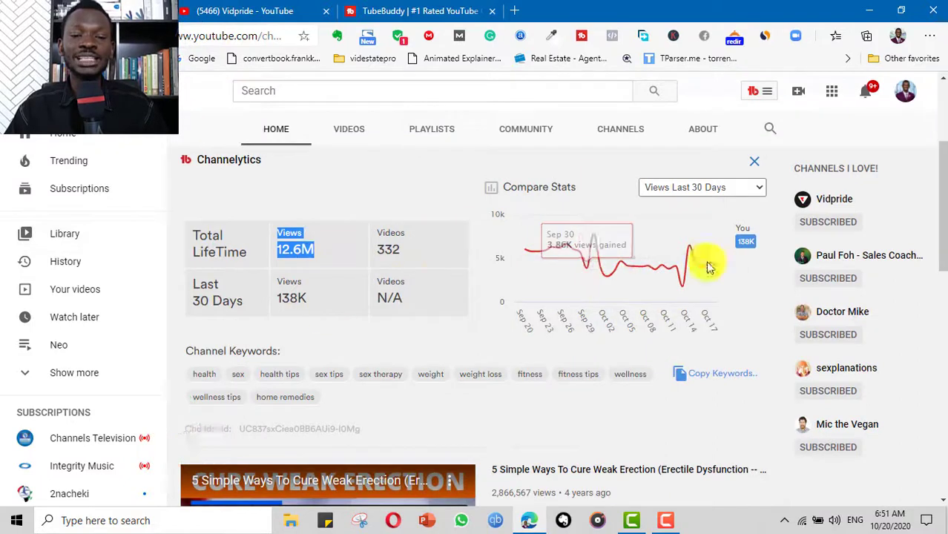
scroll(338, 110, up, 1)
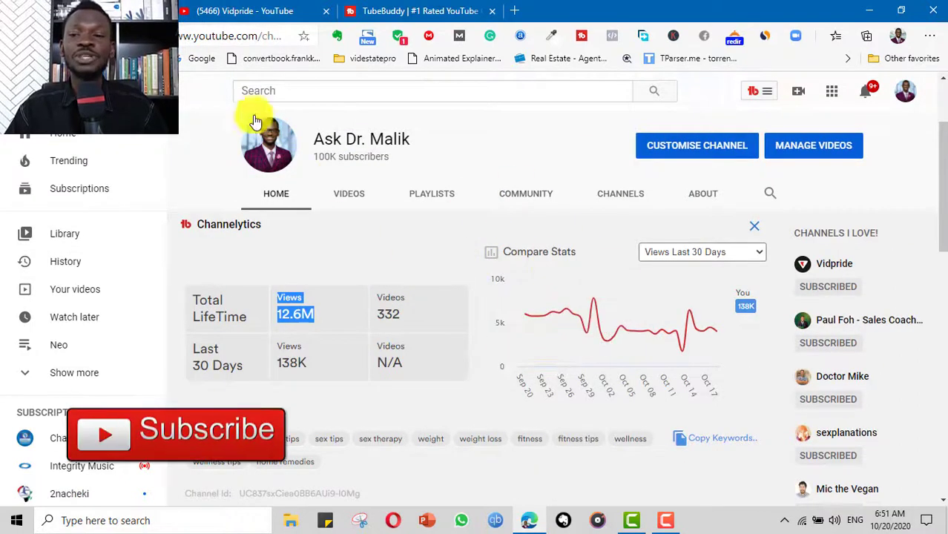
scroll(785, 137, up, 2)
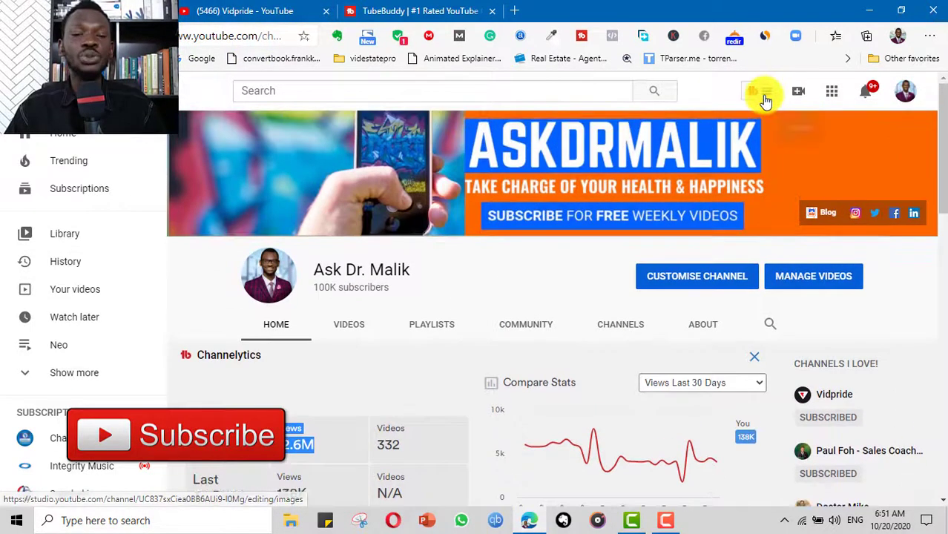
Open the TubeBuddy extension menu on the channel page and look over the Vidpride channel's videos page and header.
click(763, 93)
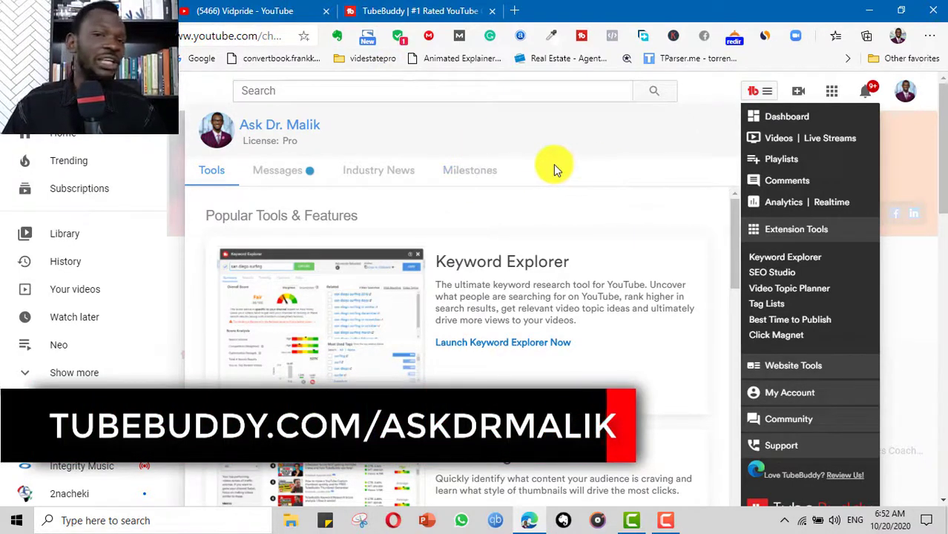
click(270, 12)
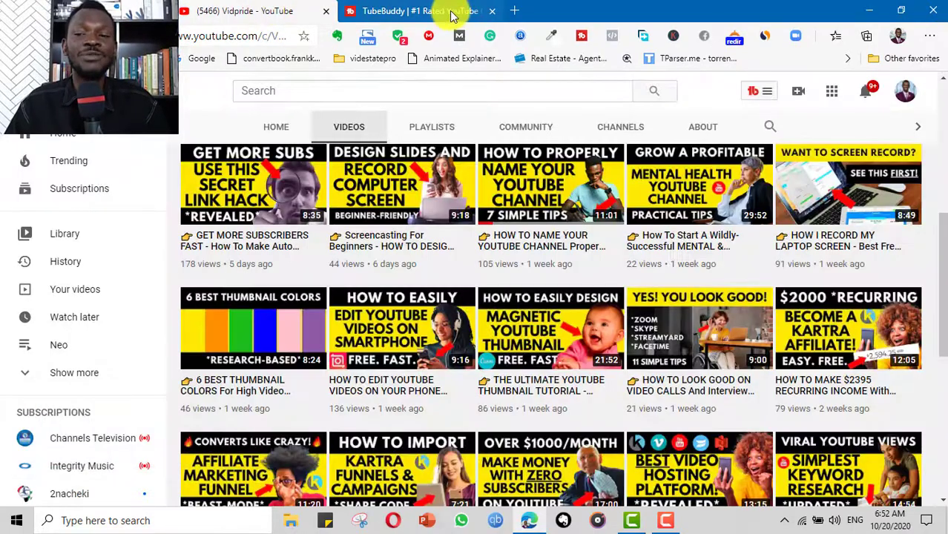
scroll(635, 343, up, 5)
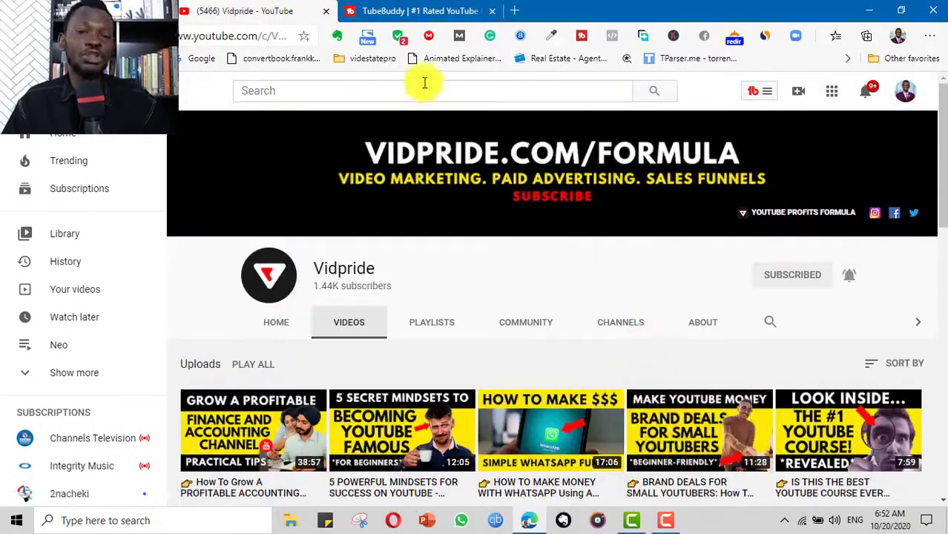
Return to the TubeBuddy homepage and highlight its description of the free browser extension and mobile app.
click(389, 11)
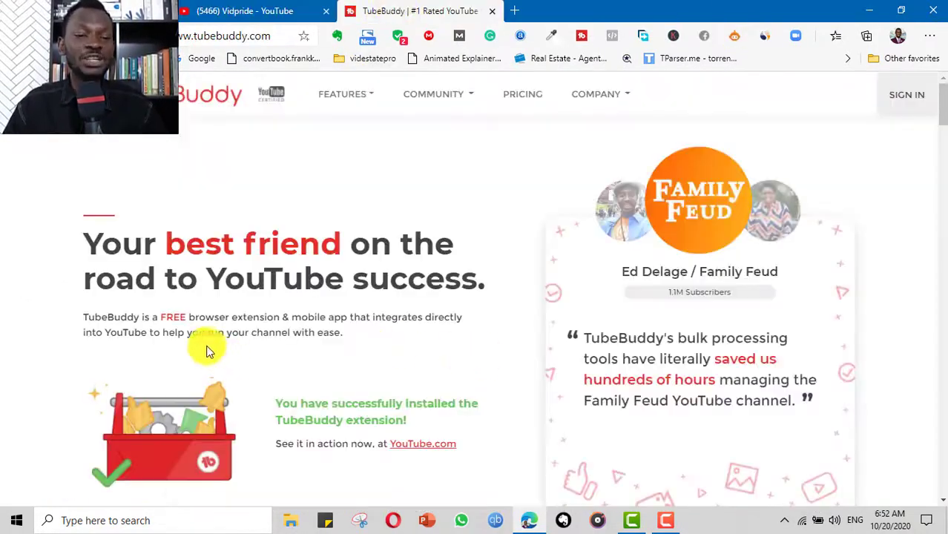
drag(159, 315, 285, 317)
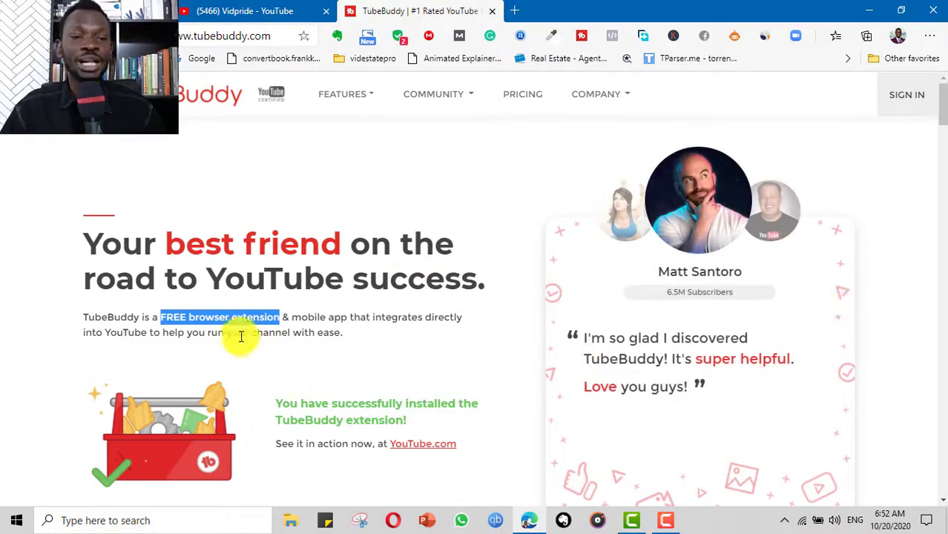
drag(85, 317, 404, 332)
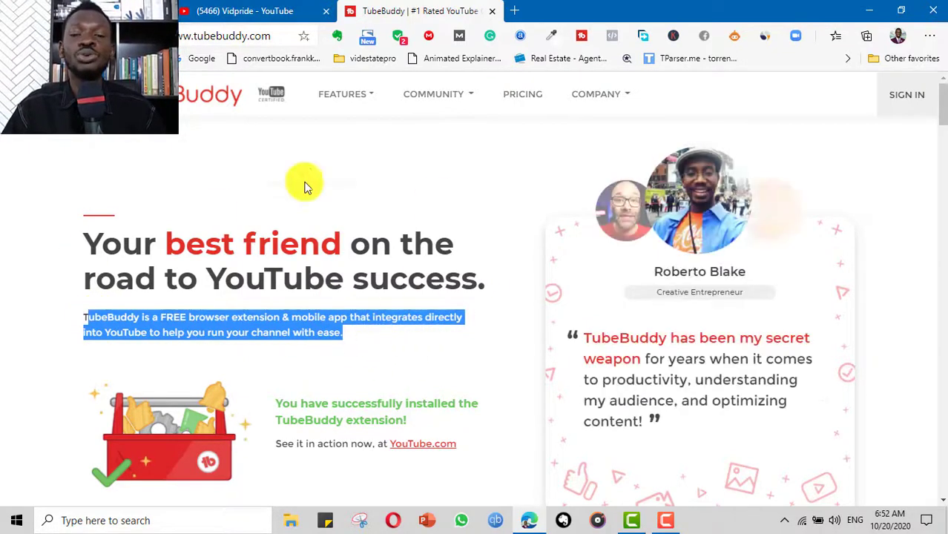
Review the Advanced Keyword Research section of the TubeBuddy homepage and highlight its heading.
scroll(517, 307, down, 1)
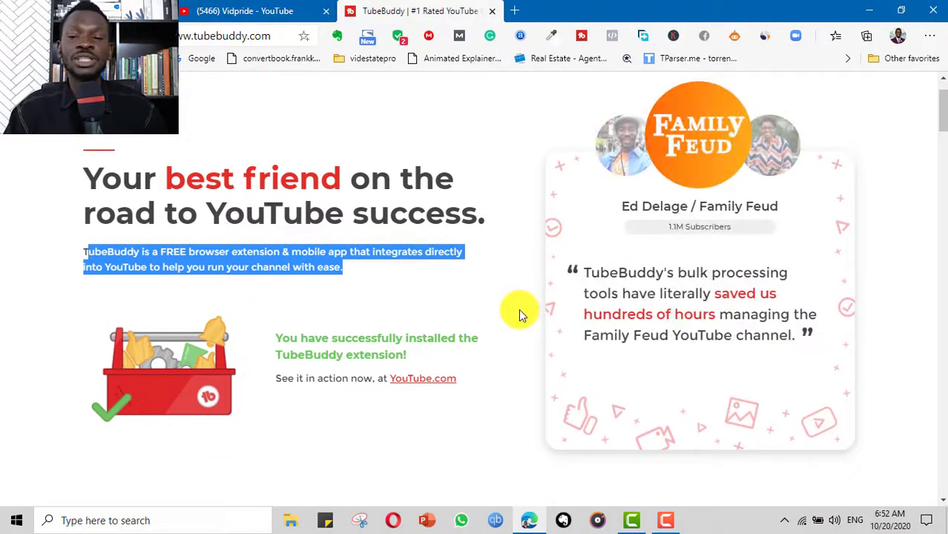
scroll(518, 308, down, 5)
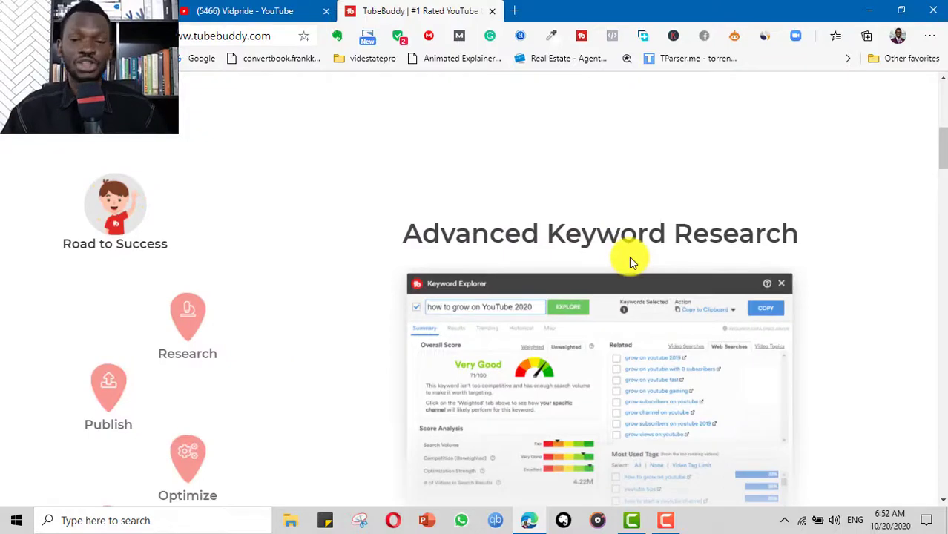
scroll(593, 248, down, 1)
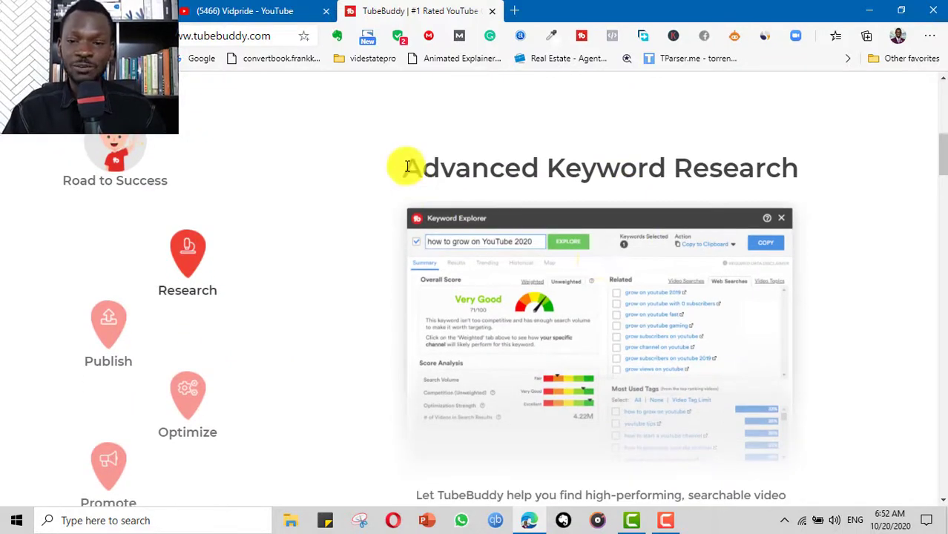
mouse_move(407, 166)
mouse_down()
mouse_move(811, 164)
mouse_move(576, 169)
mouse_move(423, 156)
mouse_up()
click(808, 167)
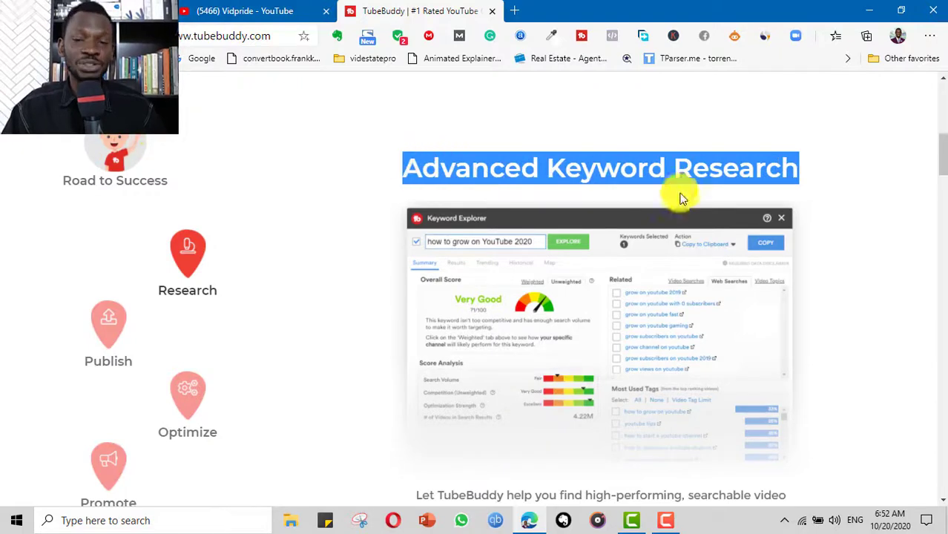
scroll(642, 347, down, 1)
scroll(642, 347, down, 2)
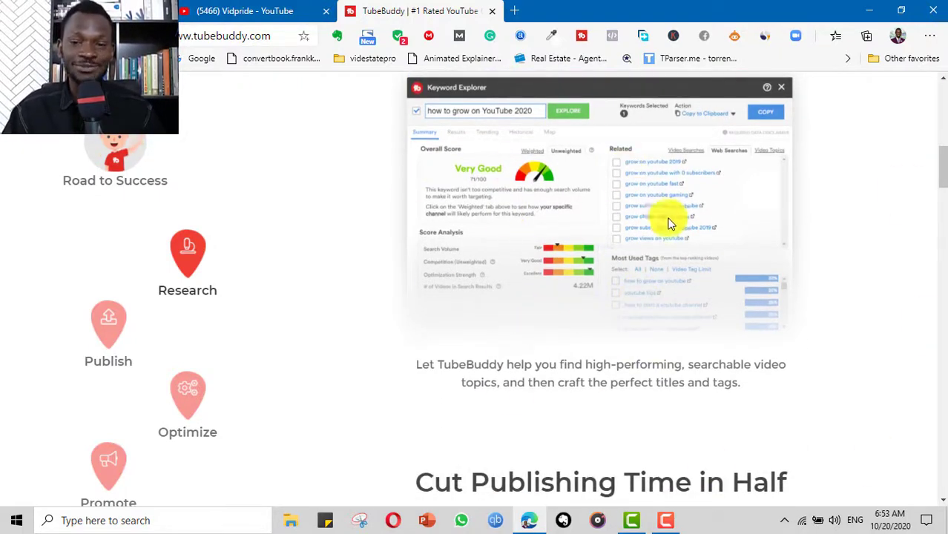
scroll(670, 224, up, 3)
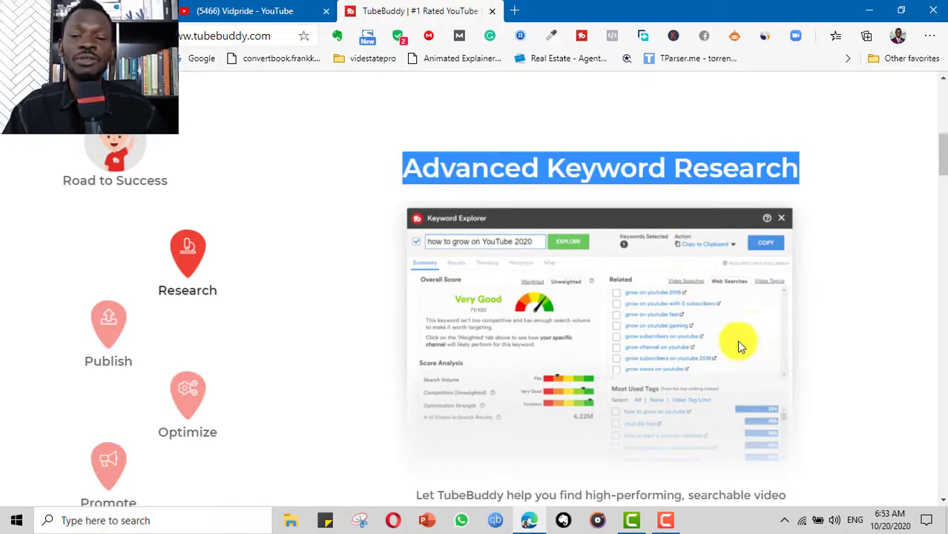
Read the Cut Publishing Time in Half section with its Thumbnail Generator preview.
scroll(776, 306, down, 5)
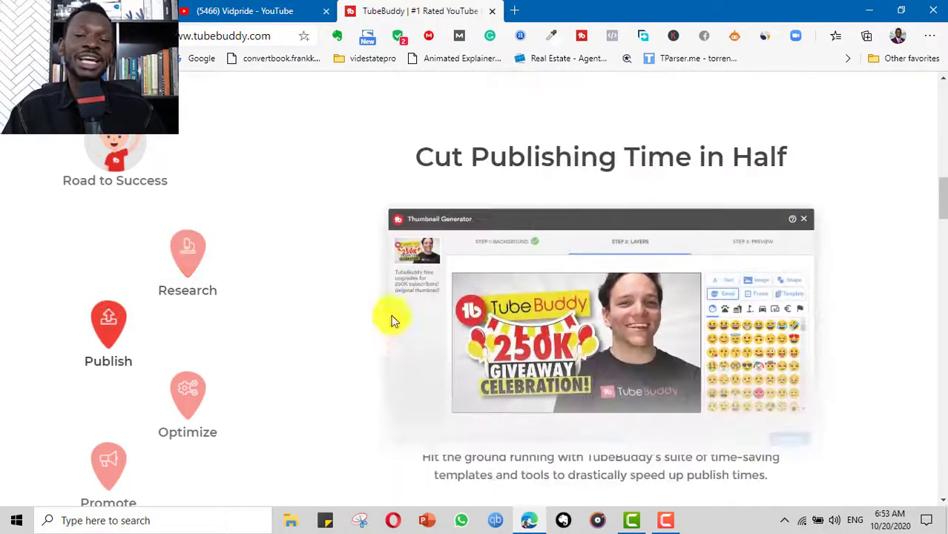
scroll(613, 164, down, 1)
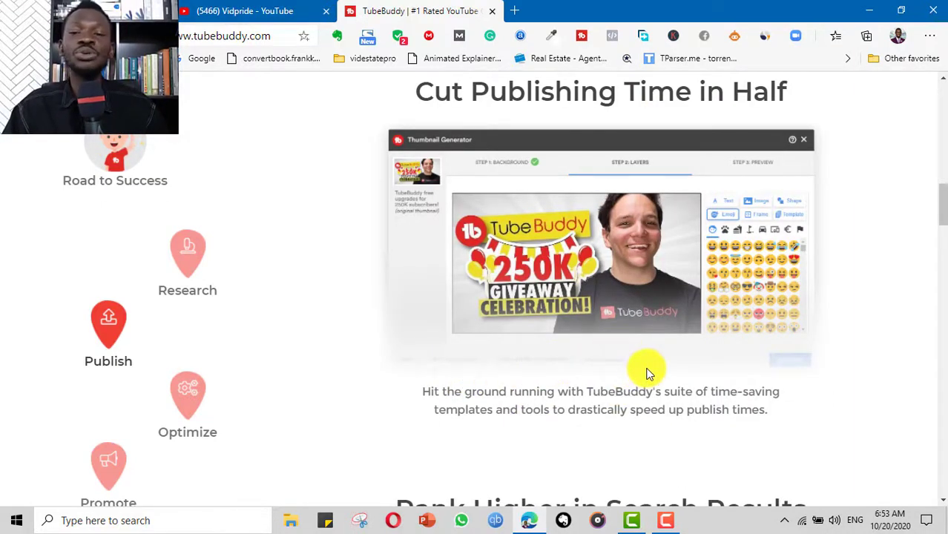
scroll(646, 312, down, 1)
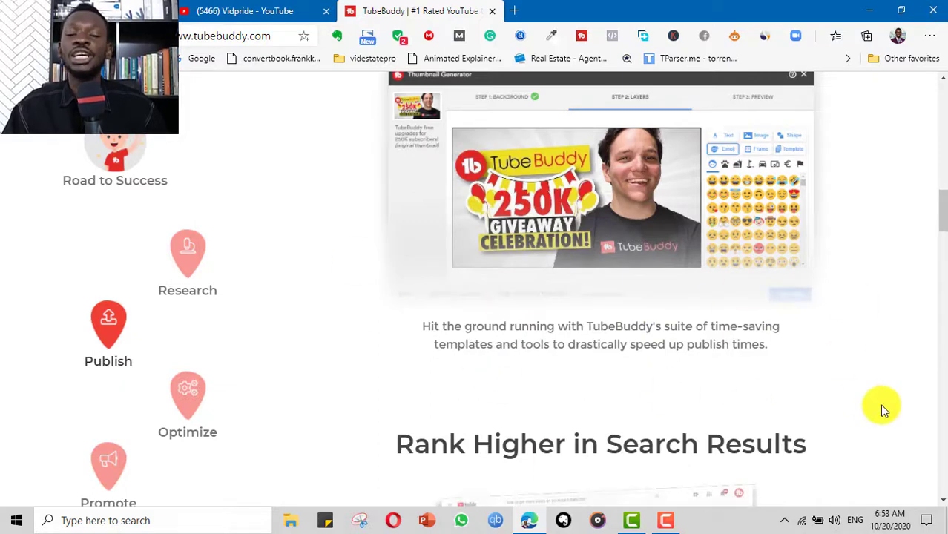
Review the Rank Higher in Search Results section, highlighting its heading and the text on best practices and video setup.
scroll(877, 406, down, 3)
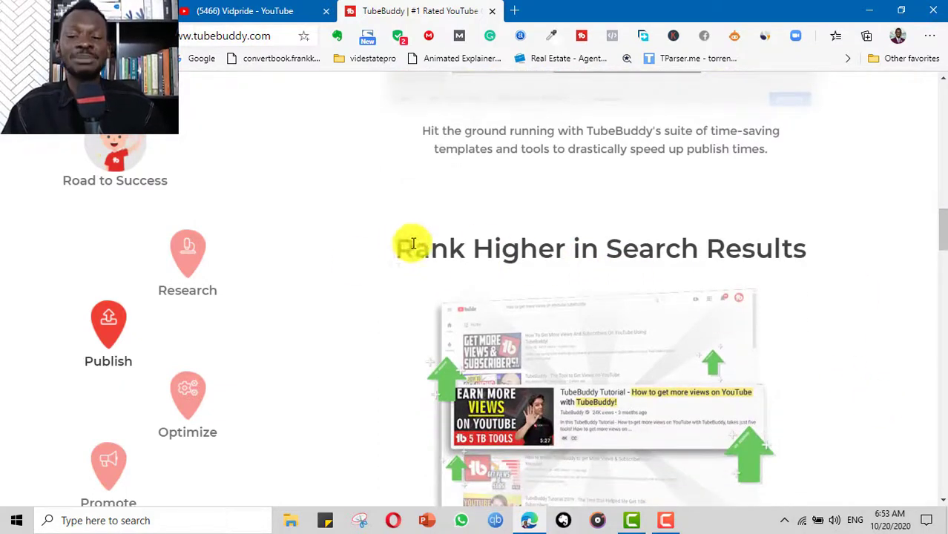
drag(408, 249, 786, 253)
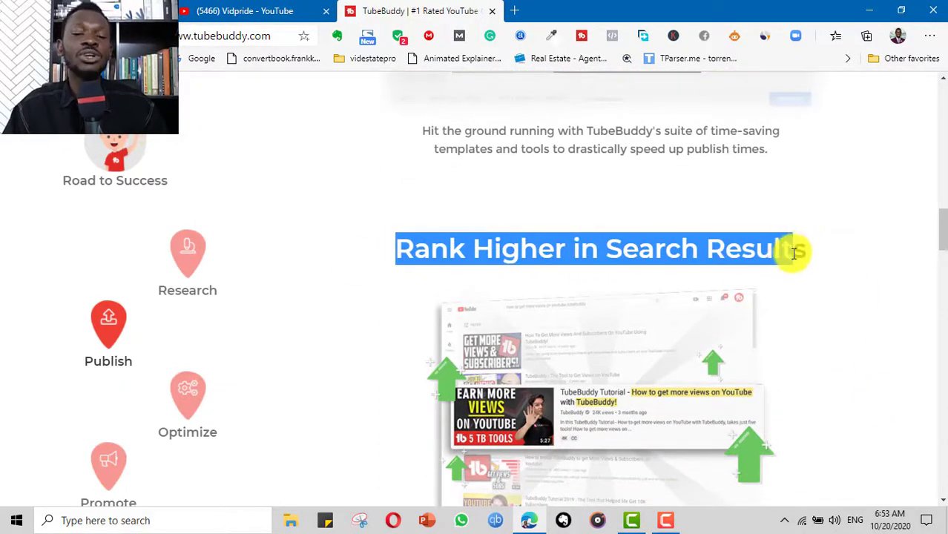
scroll(705, 319, down, 2)
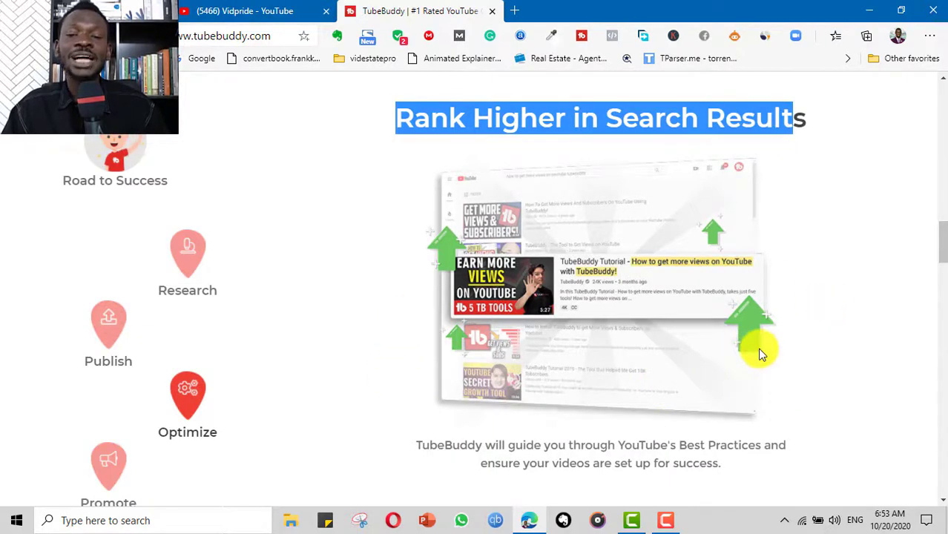
scroll(760, 355, down, 3)
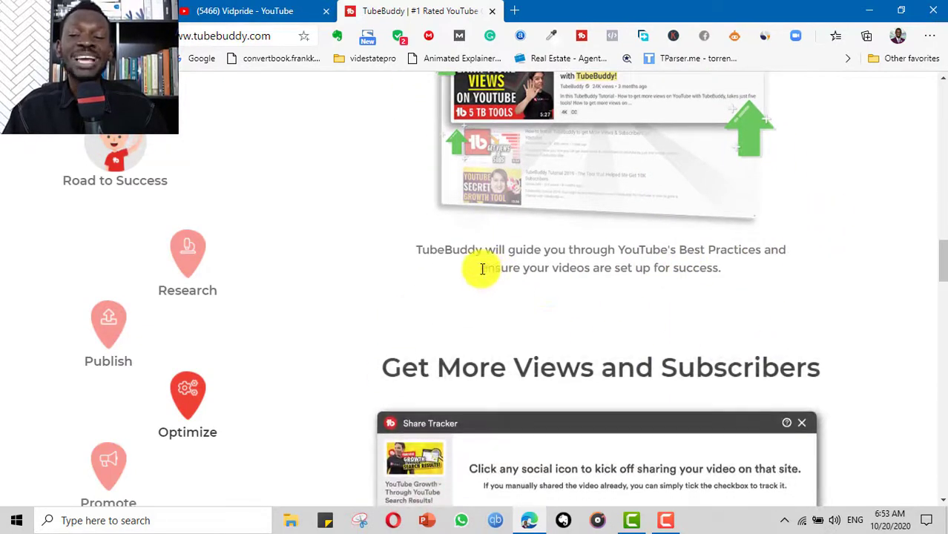
drag(679, 249, 692, 296)
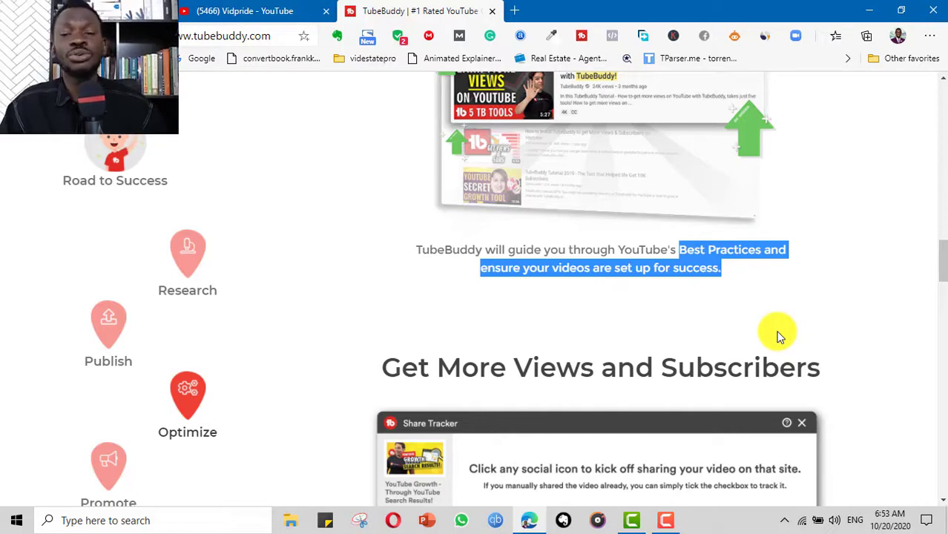
Review the Get More Views and Subscribers section, highlighting its heading and the text on promotion tools and driving traffic.
scroll(779, 337, down, 3)
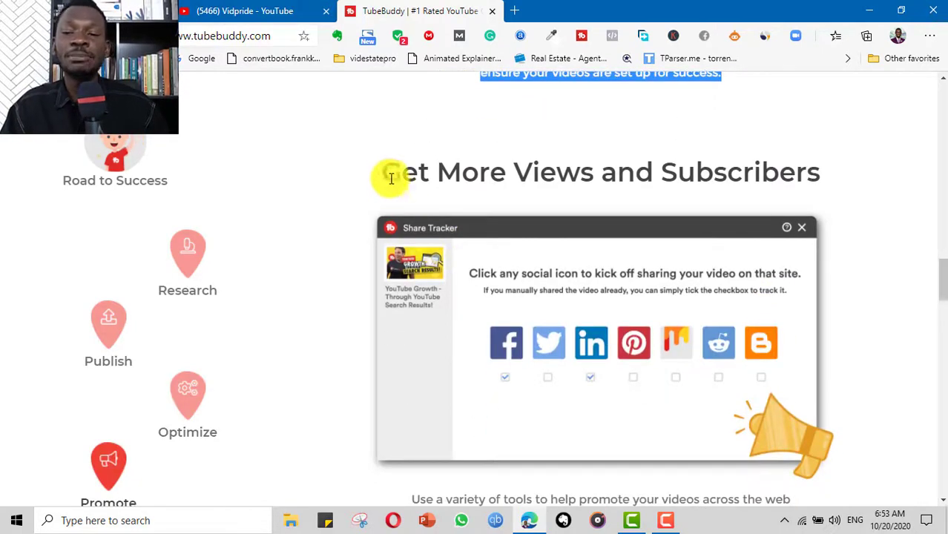
drag(390, 178, 681, 309)
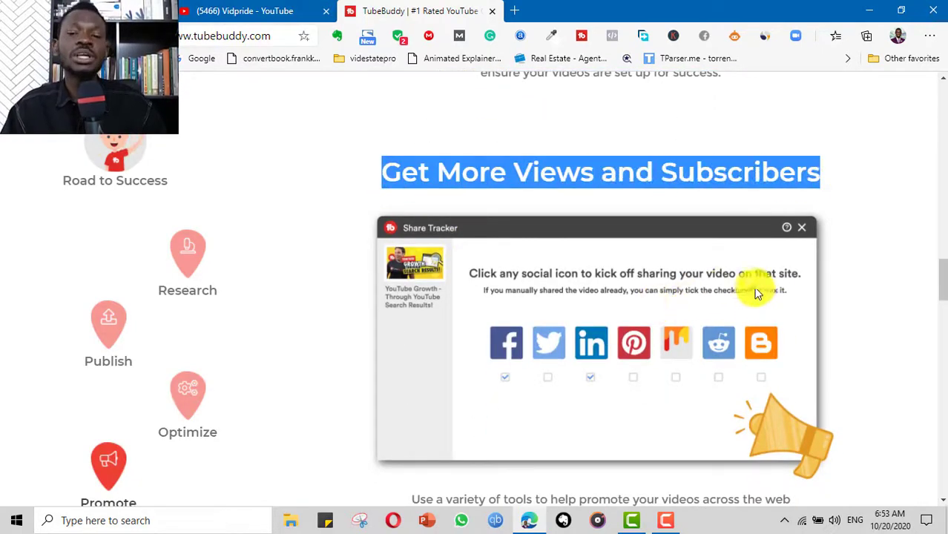
scroll(757, 294, down, 2)
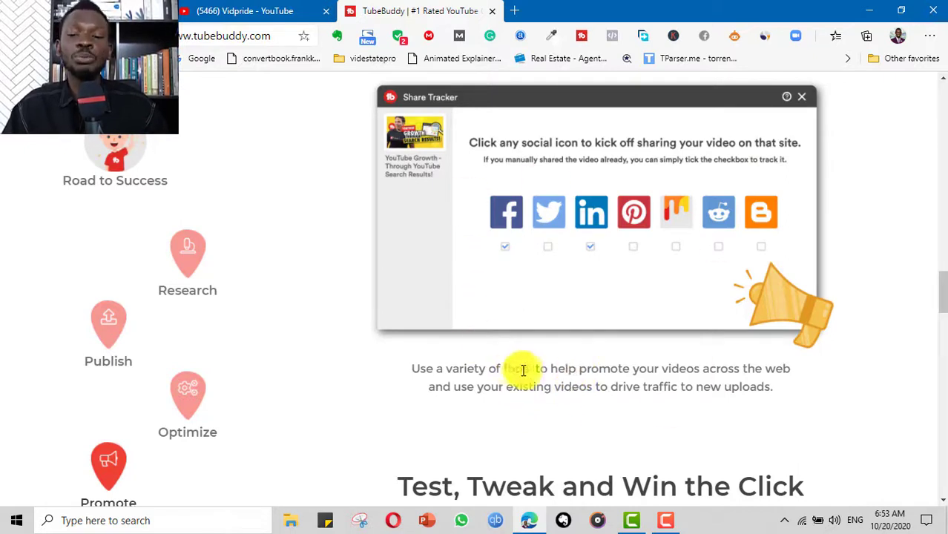
drag(508, 366, 726, 384)
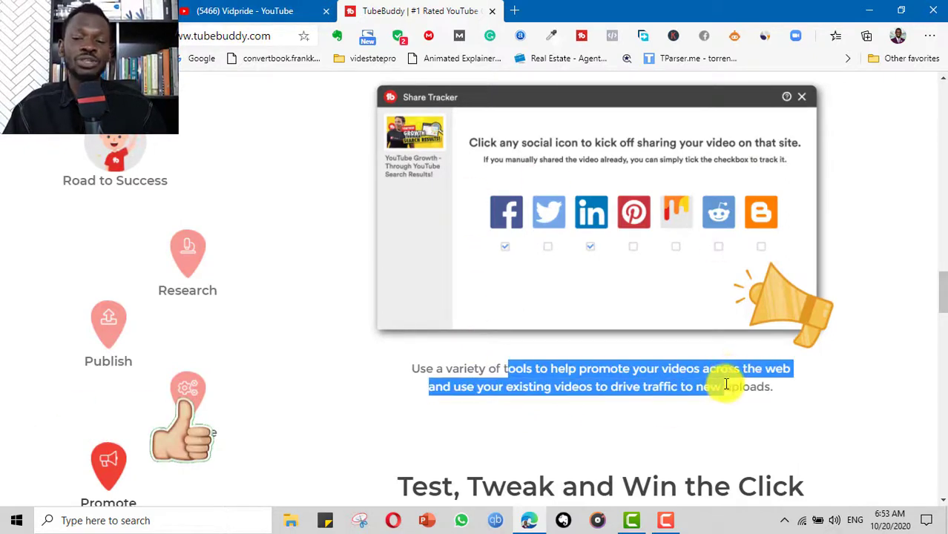
Review the Test, Tweak and Win the Click section, highlighting its heading and reading the text on A/B testing of thumbnails.
scroll(757, 382, down, 4)
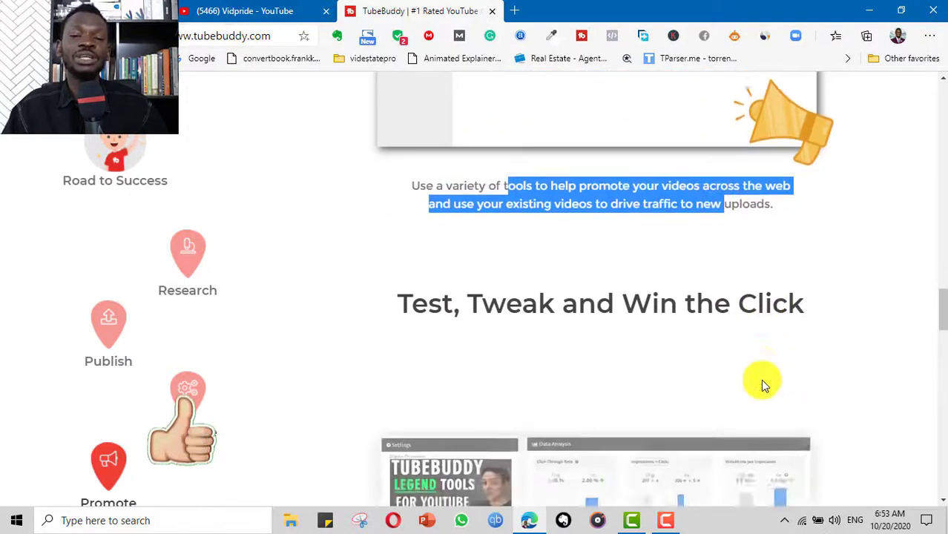
drag(386, 228, 803, 217)
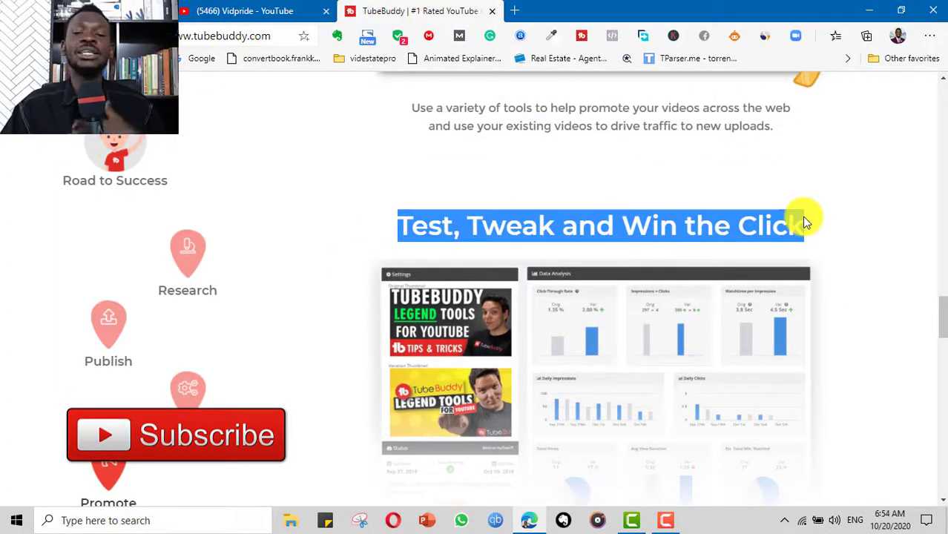
scroll(802, 220, down, 3)
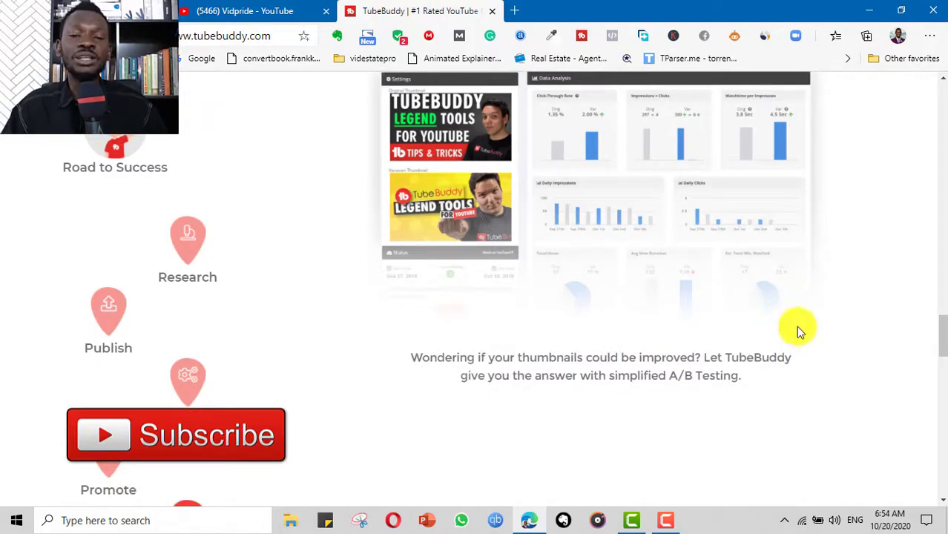
scroll(675, 250, down, 15)
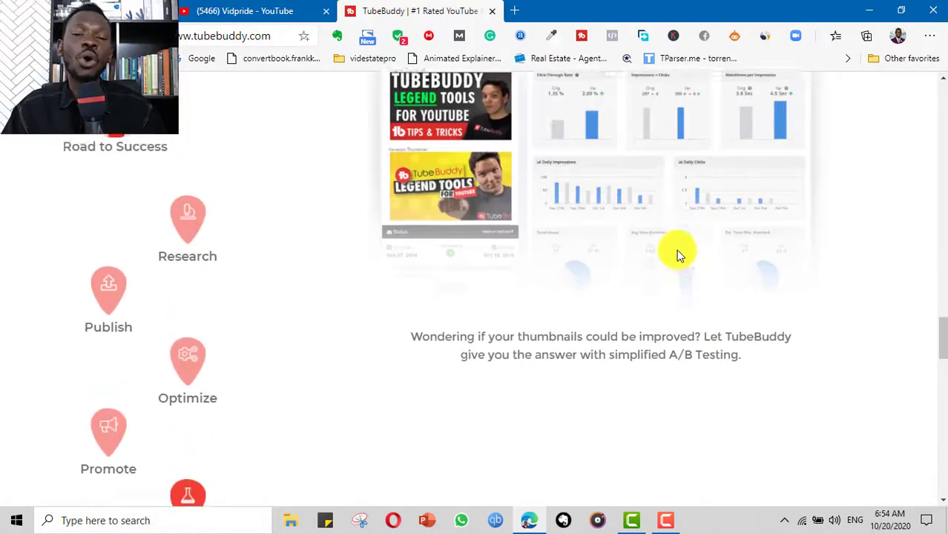
scroll(662, 254, up, 3)
Switch to the owner's YouTube channel page, close the TubeBuddy menu and review the Channelytics statistics and channel keywords.
key(ctrl+shift+Tab)
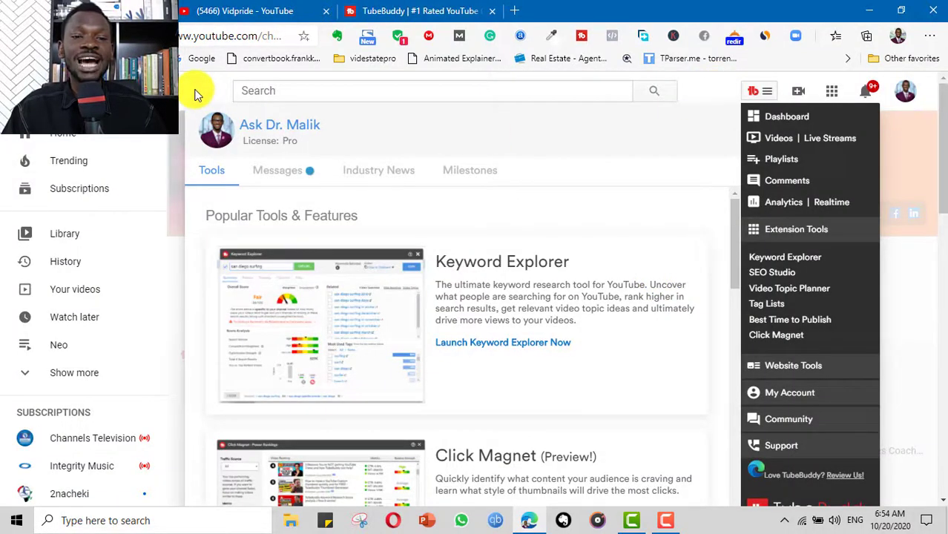
click(755, 92)
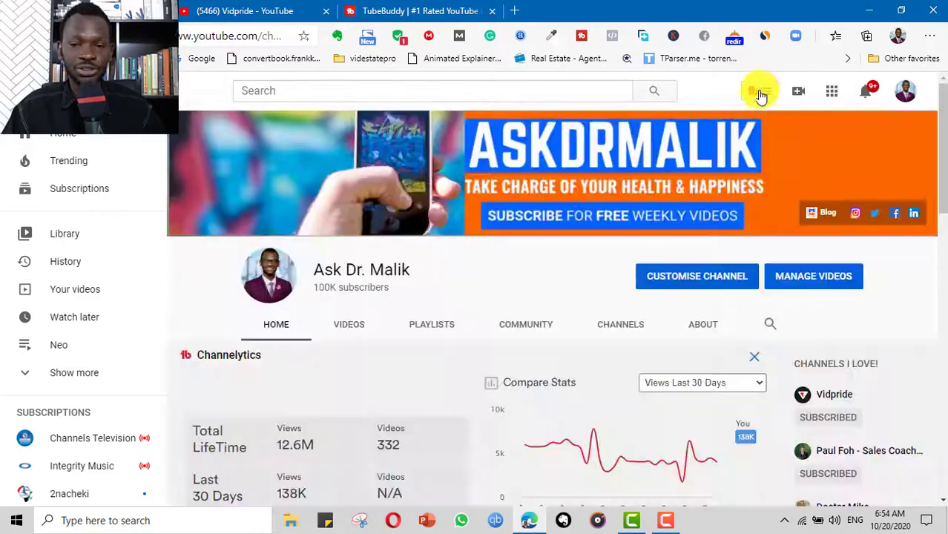
scroll(772, 273, down, 4)
scroll(772, 273, up, 5)
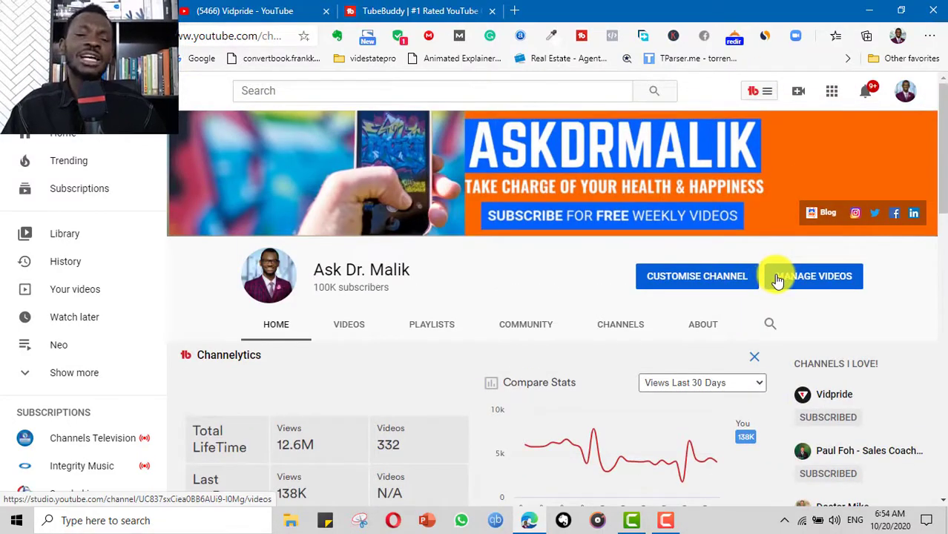
scroll(775, 276, down, 1)
scroll(779, 281, down, 1)
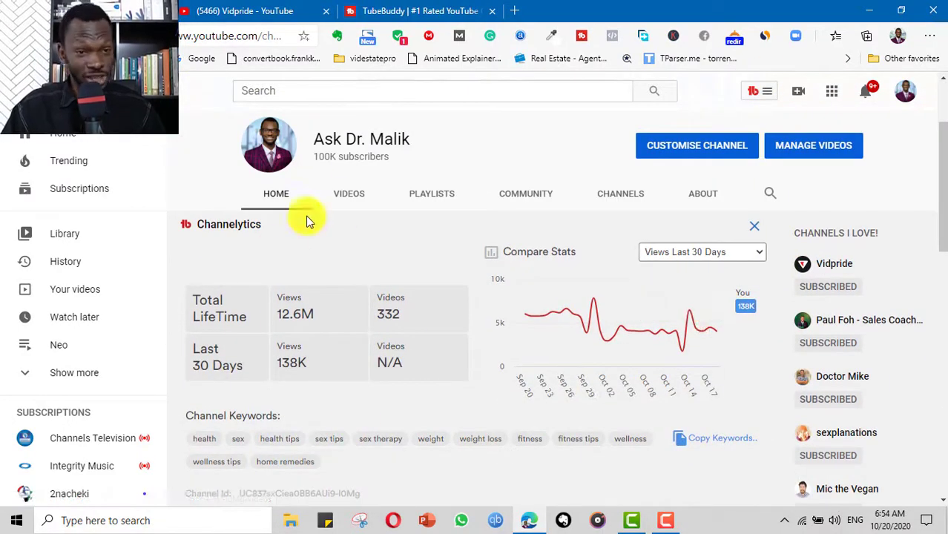
Open the Vidpride channel's home page and examine its Channelytics statistics, comparison graph and channel keywords.
click(242, 7)
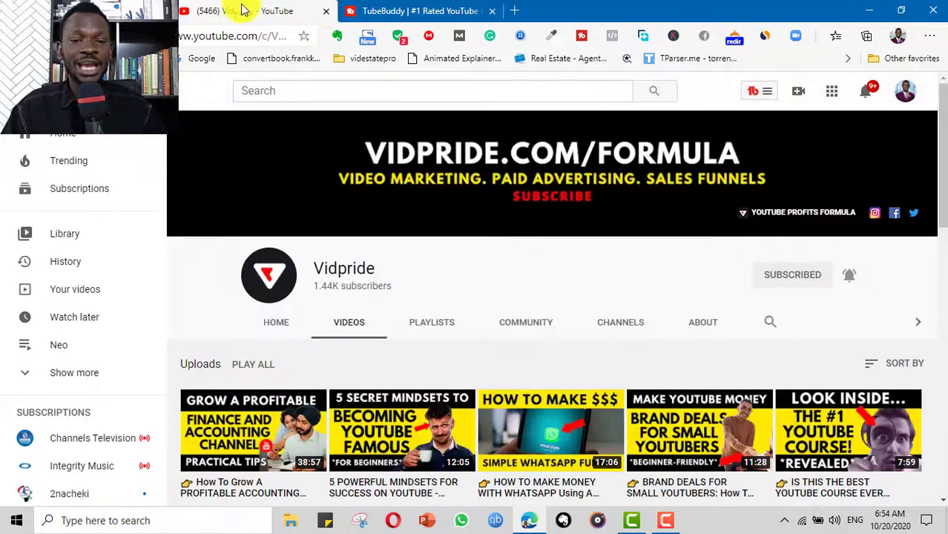
click(276, 330)
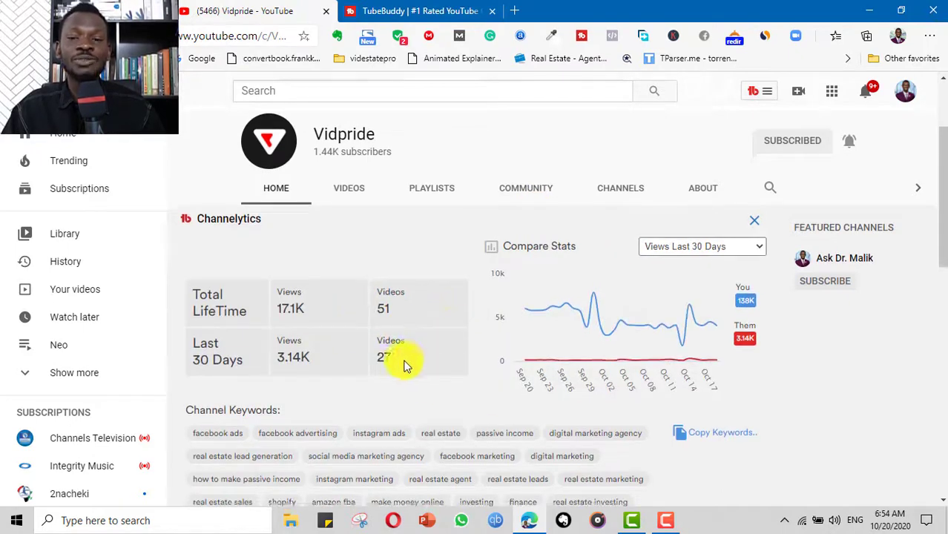
scroll(520, 342, down, 1)
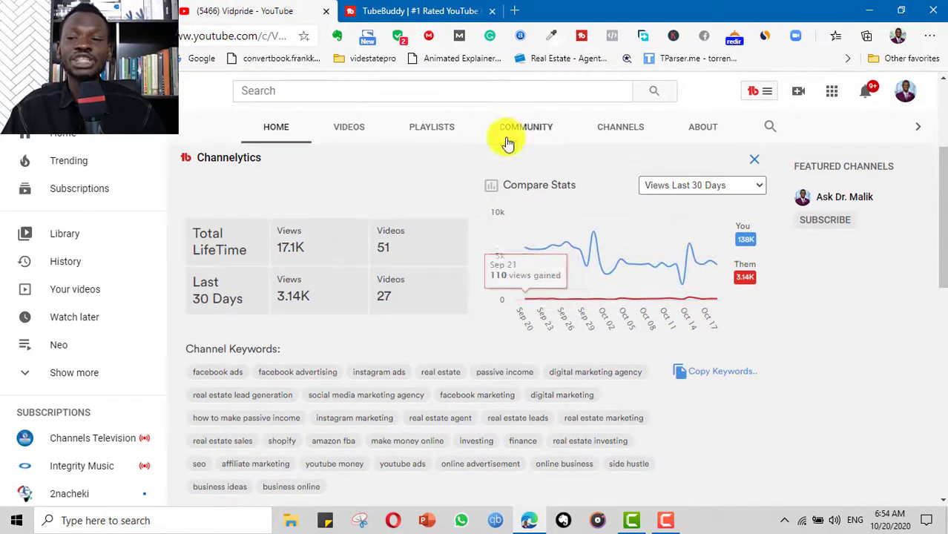
scroll(254, 250, down, 4)
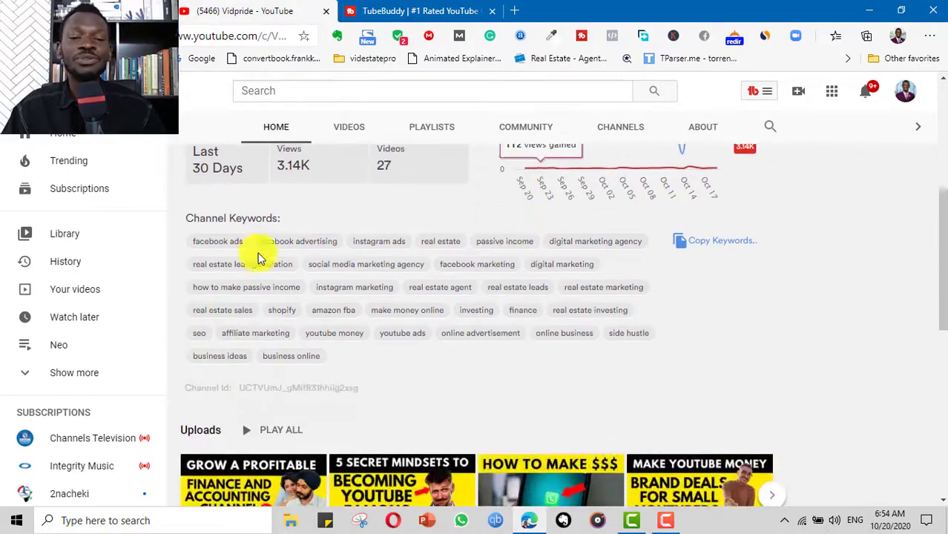
Open Vidpride's video on growing a profitable accounting and finance channel and examine its Videolytics summary and SEO figures.
click(250, 364)
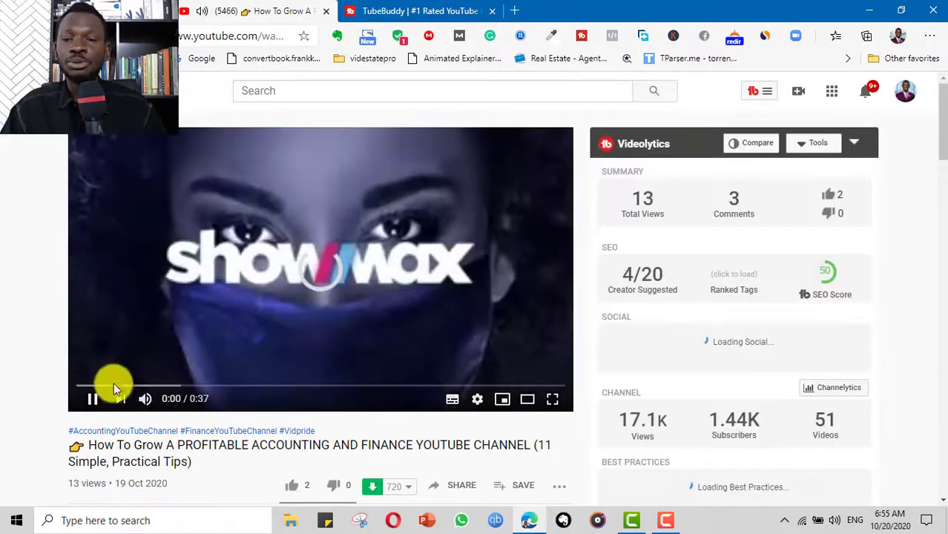
scroll(549, 274, down, 2)
scroll(549, 274, up, 2)
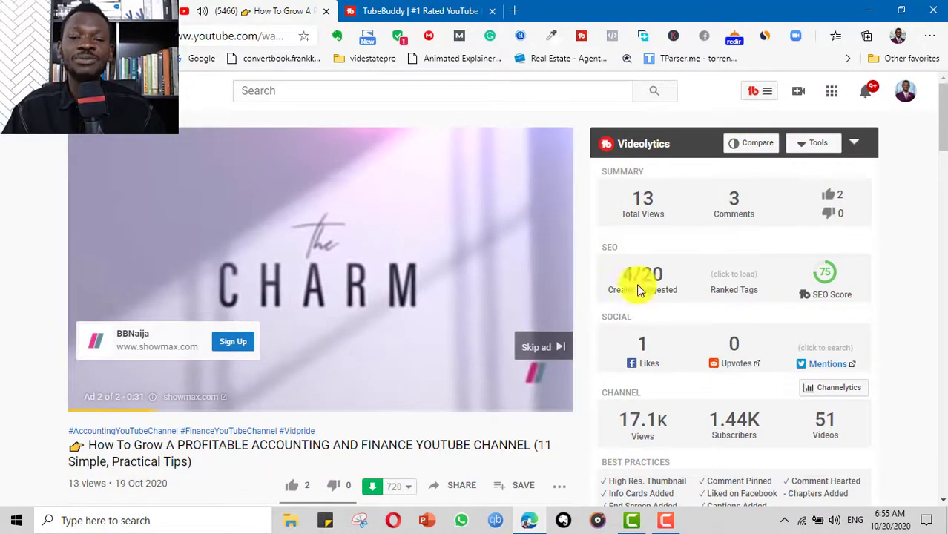
Examine the video's SEO score breakdown, best practices checklist and tags in Videolytics.
scroll(863, 337, down, 4)
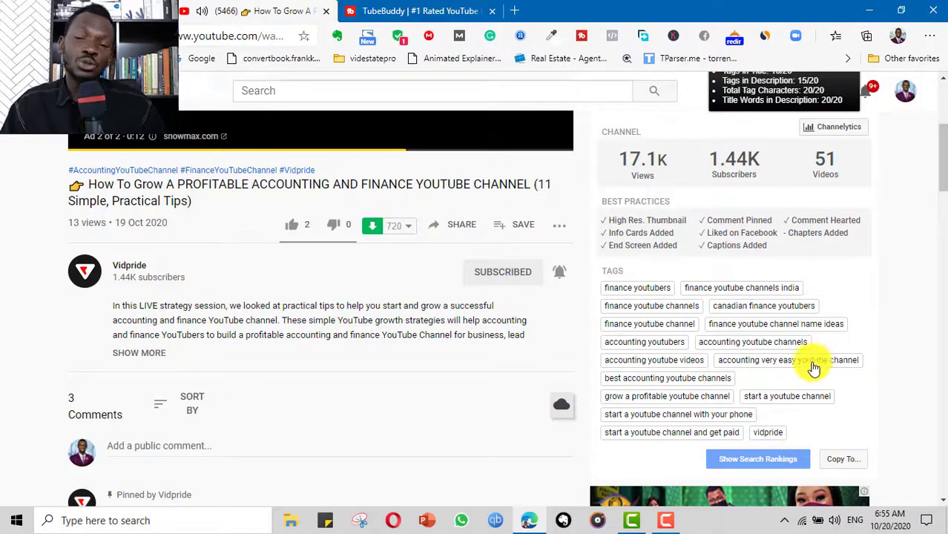
scroll(779, 274, up, 3)
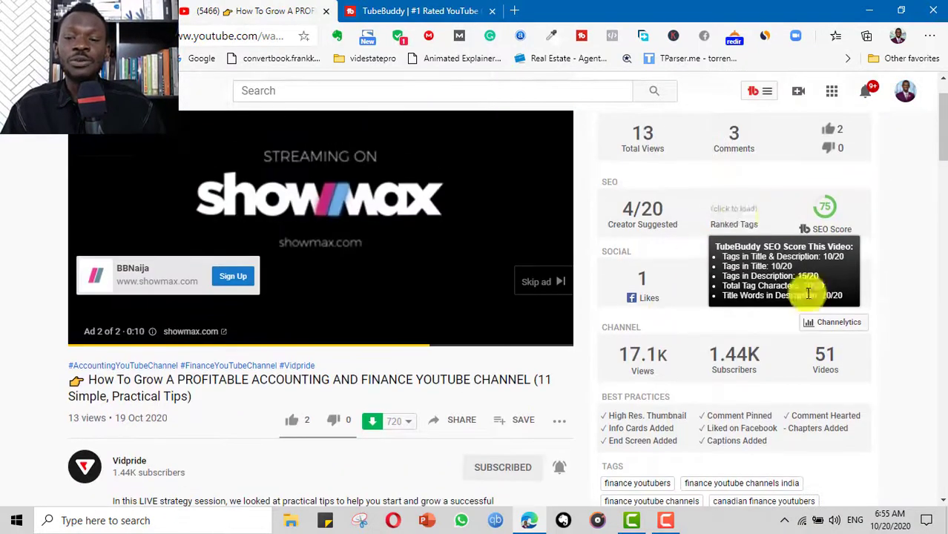
scroll(816, 312, down, 3)
scroll(667, 341, down, 1)
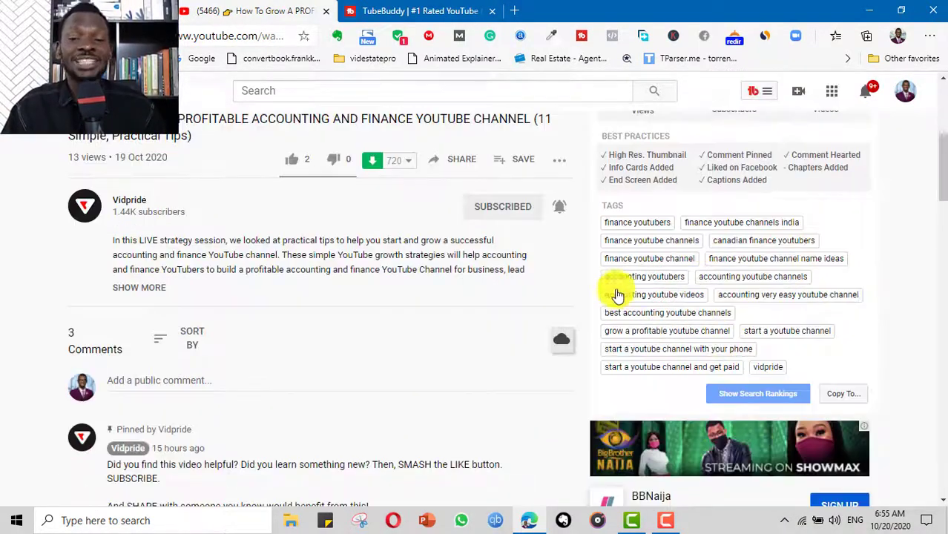
scroll(783, 233, up, 2)
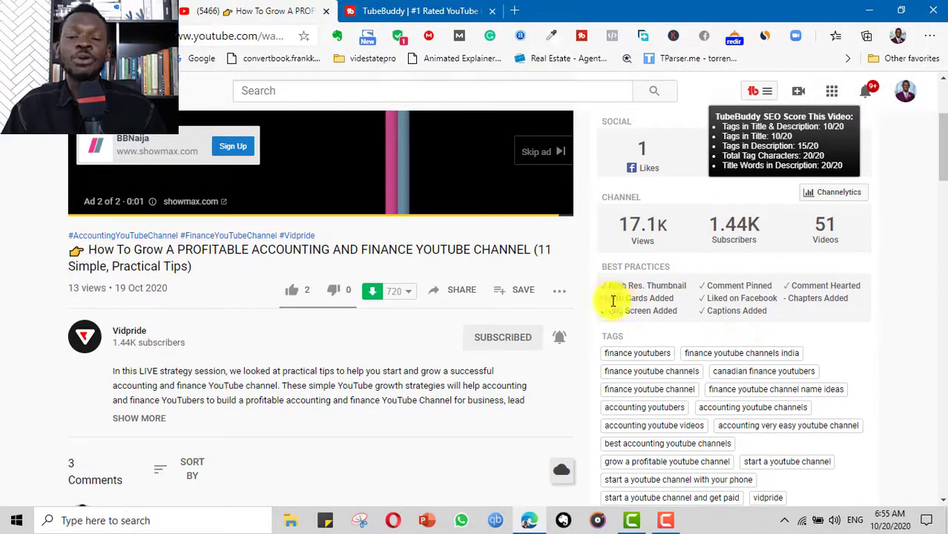
scroll(611, 293, up, 1)
scroll(766, 138, up, 2)
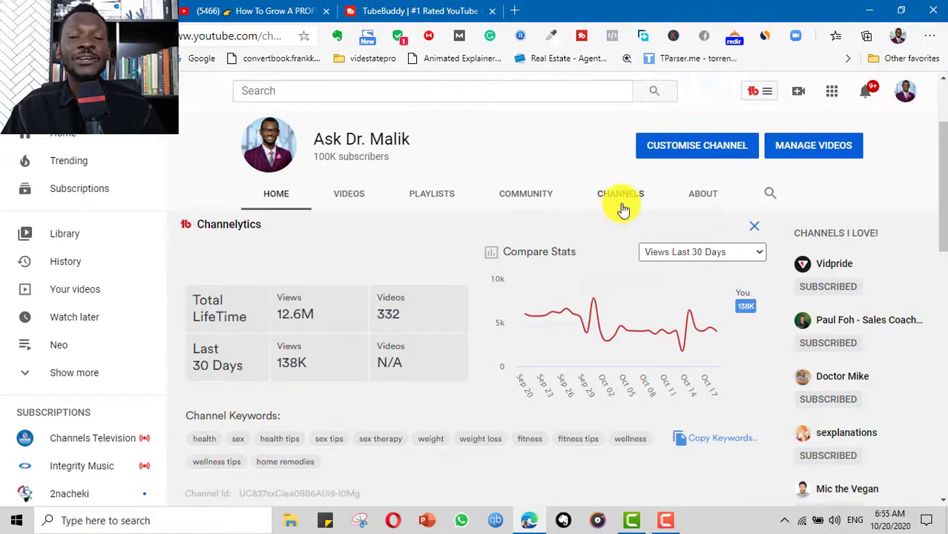
Look over the owner's channel page again, including its banner and Channelytics views graph.
scroll(553, 237, down, 2)
scroll(483, 244, up, 5)
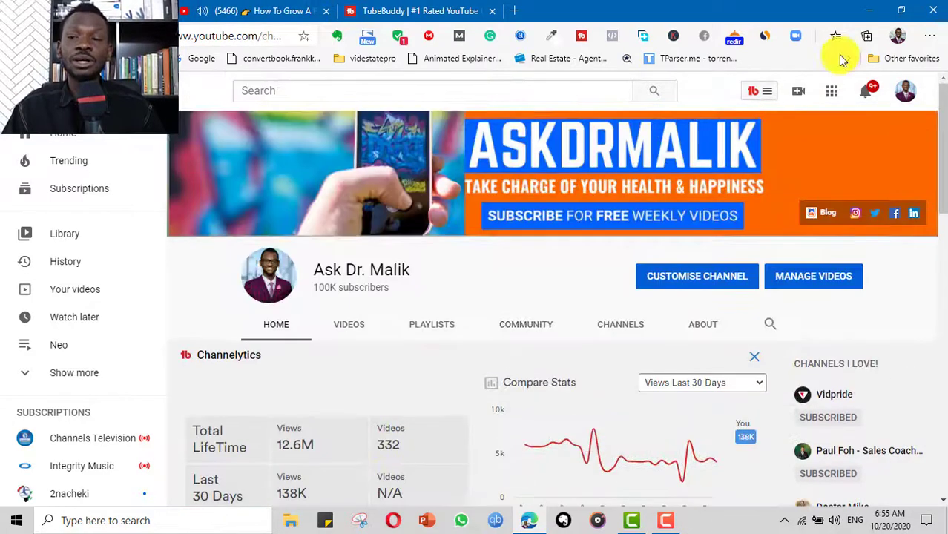
scroll(585, 254, down, 2)
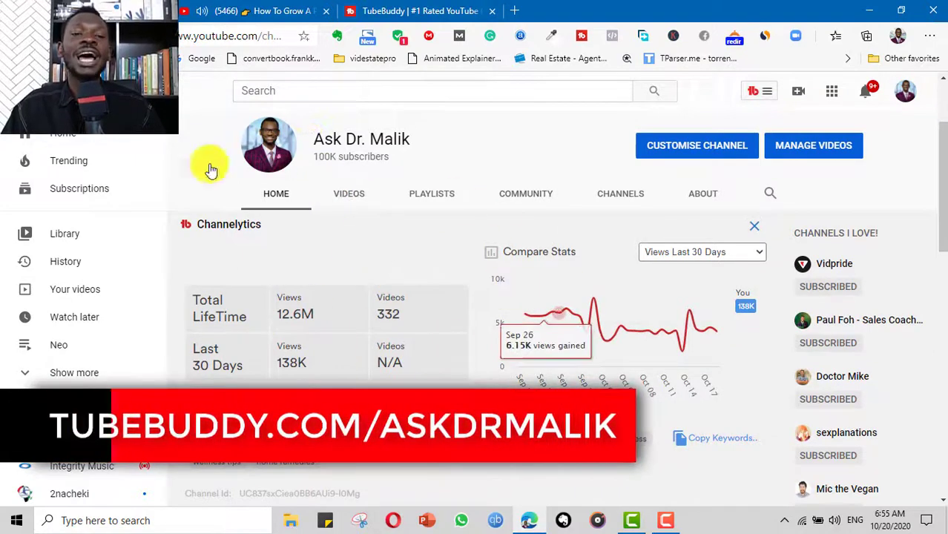
Return to the accounting and finance video and go over its Videolytics statistics, best practices and tags.
click(239, 9)
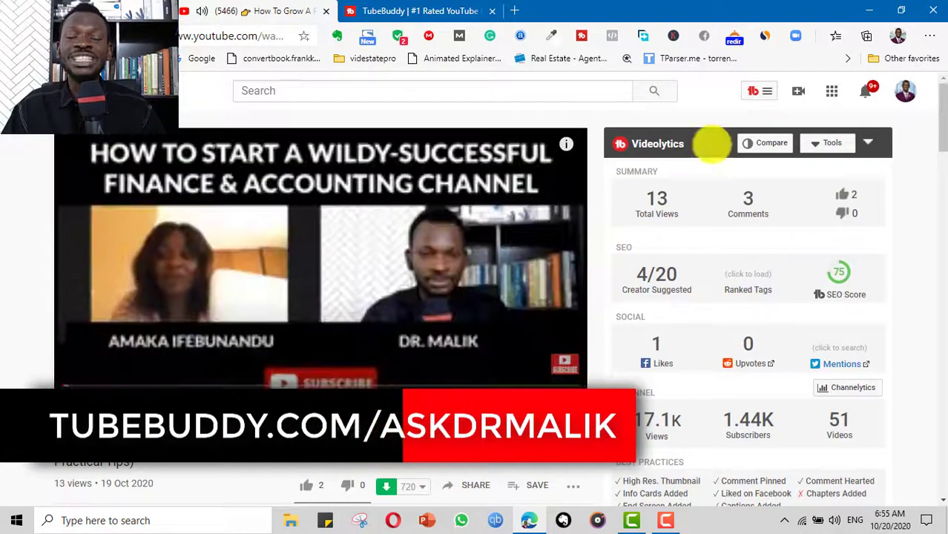
scroll(718, 260, down, 3)
scroll(718, 262, up, 3)
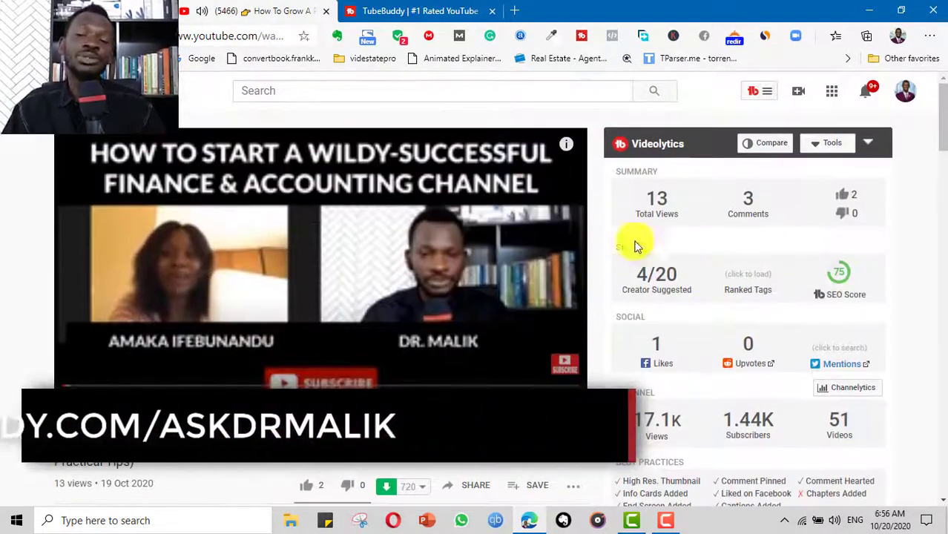
scroll(616, 307, down, 2)
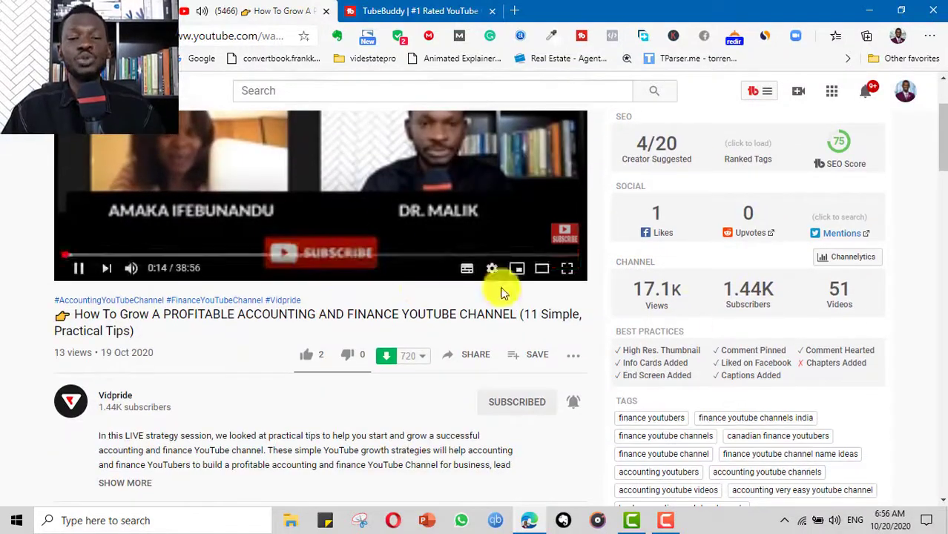
scroll(501, 293, down, 2)
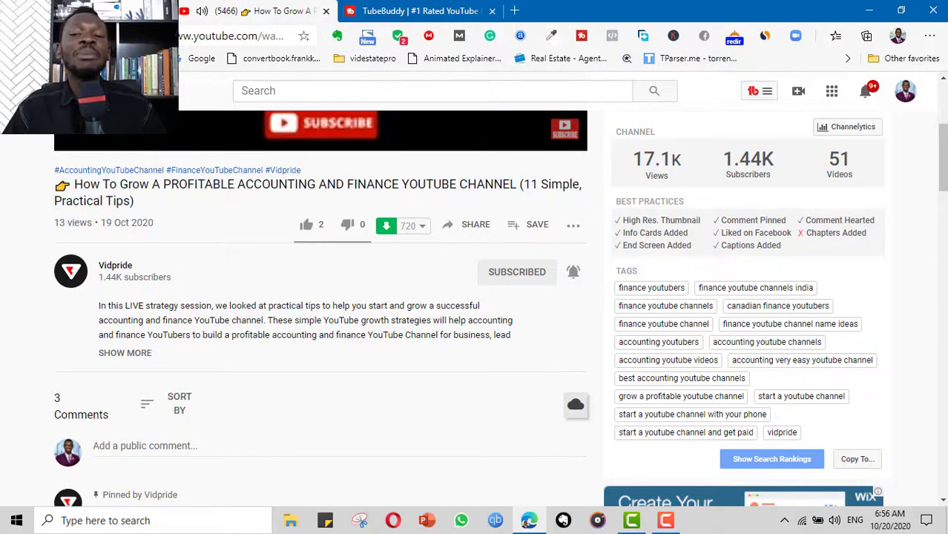
Go back to the owner's channel page, open the TubeBuddy menu and look through its popular tools and features.
key(alt+Left)
scroll(593, 222, up, 2)
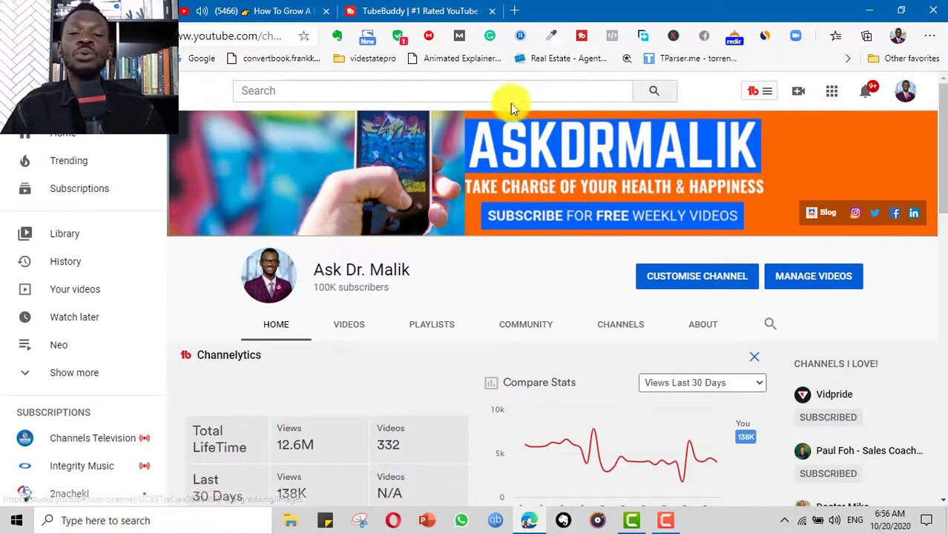
click(767, 93)
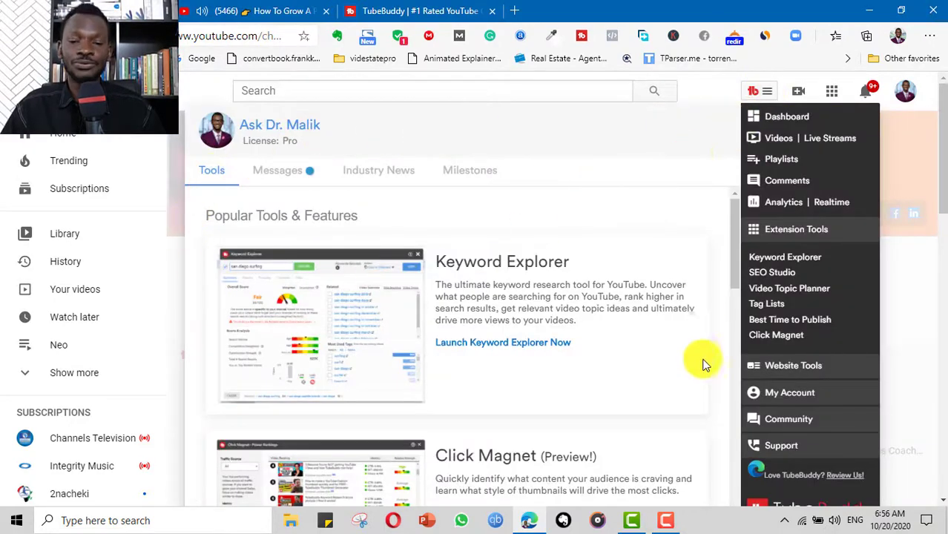
scroll(698, 385, down, 7)
scroll(696, 386, up, 8)
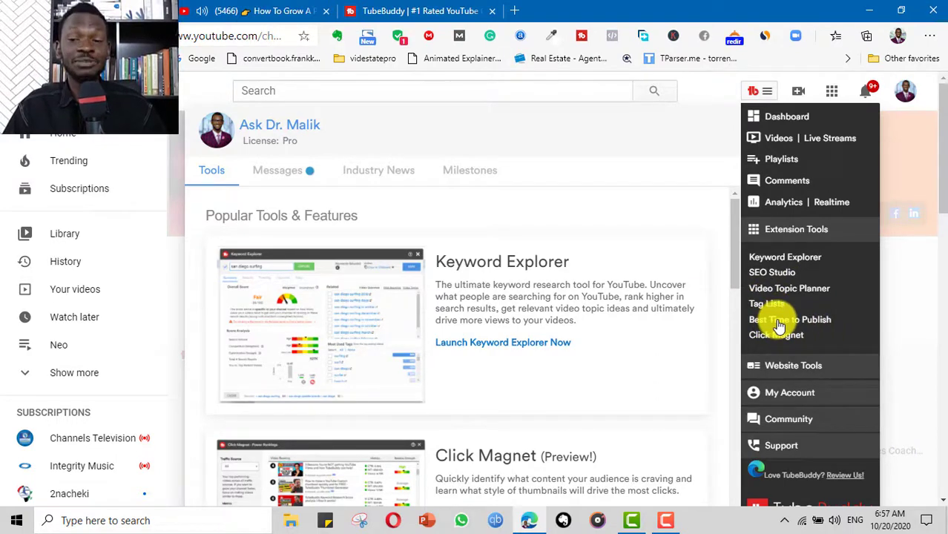
Explore the menu's Website Tools and My Account groups, view the channel's milestones and messages, and return to the tools overview.
click(797, 368)
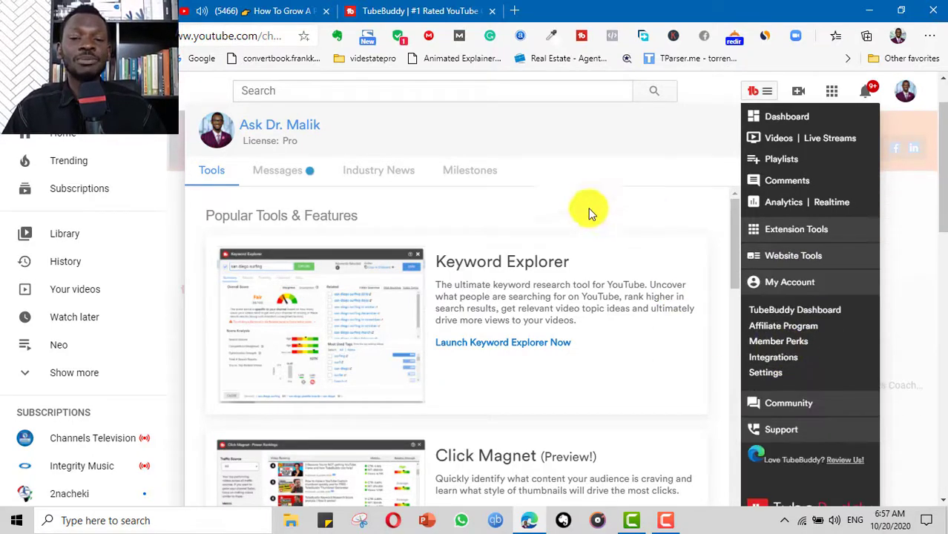
drag(466, 171, 457, 175)
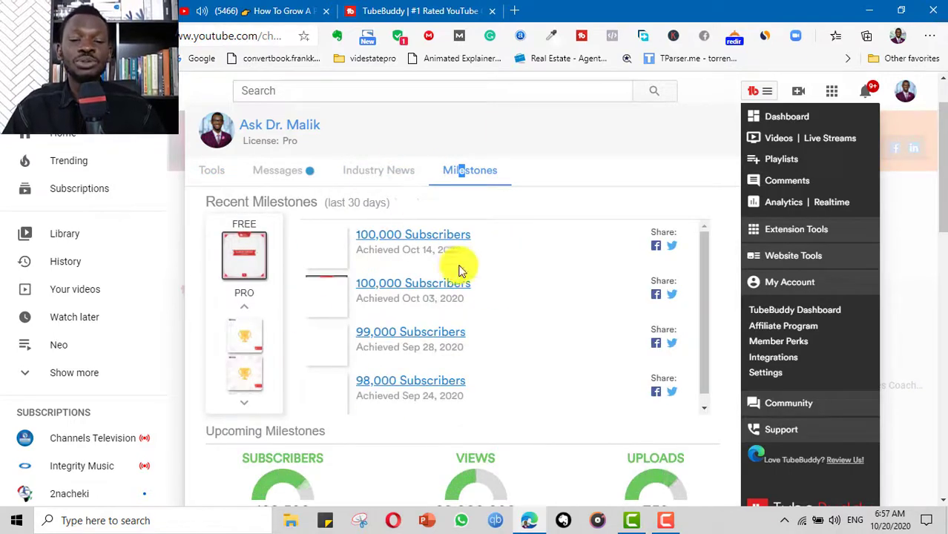
click(278, 170)
click(212, 170)
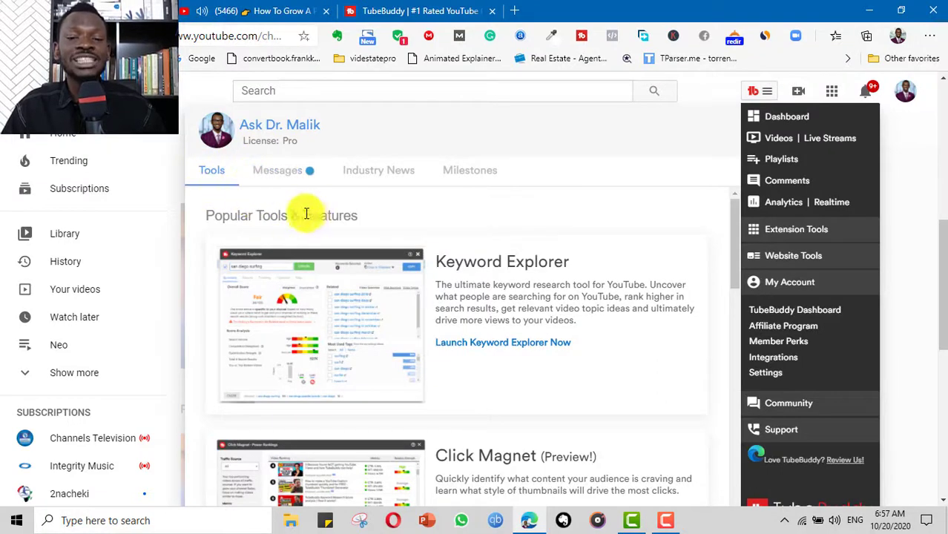
Highlight the Keyword Explorer heading and review the Click Magnet, Thumbnail Generator and Health Report tools.
drag(435, 260, 558, 258)
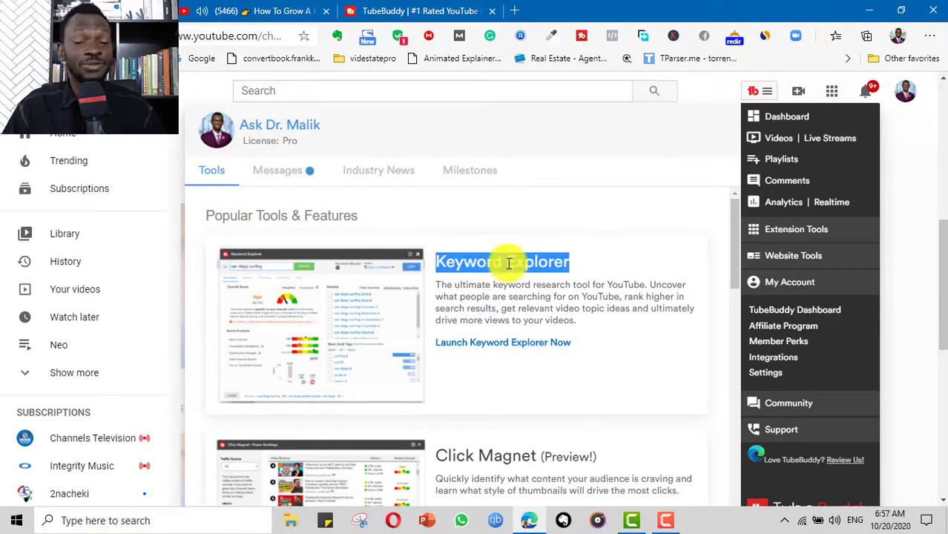
scroll(571, 278, down, 3)
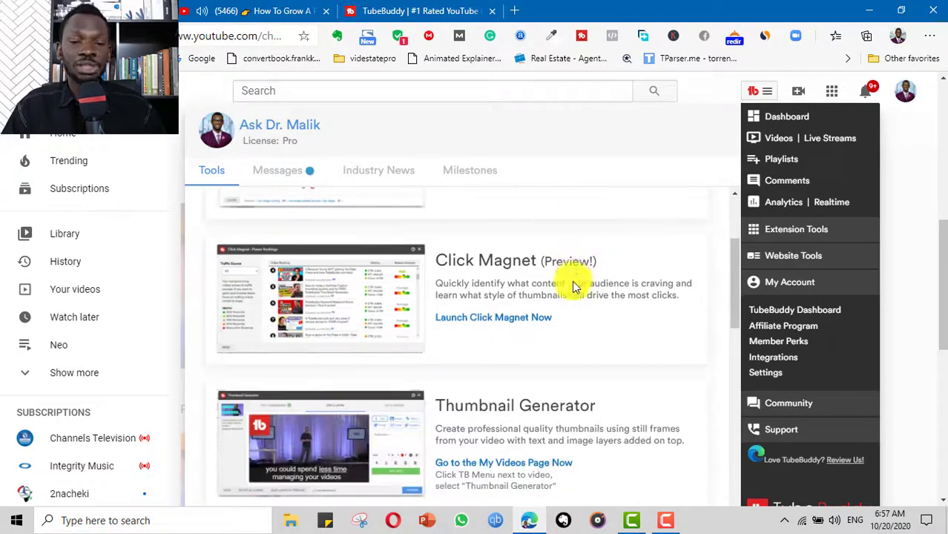
scroll(284, 324, down, 2)
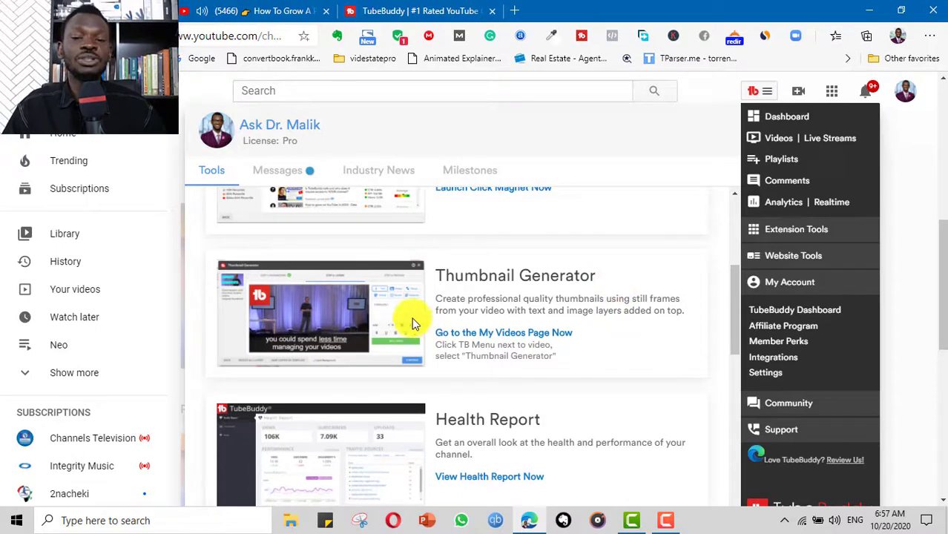
scroll(445, 341, down, 2)
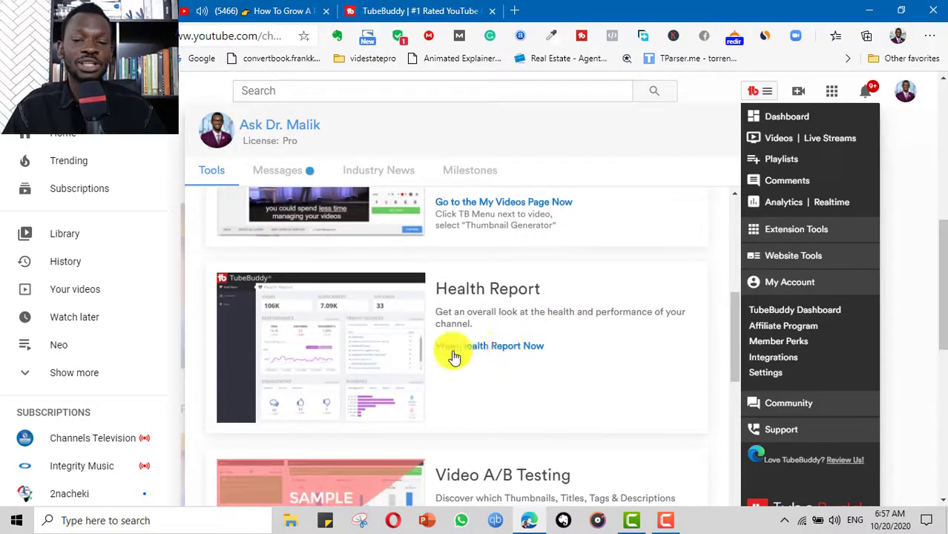
Review the remaining popular tools, including Video A/B Testing, Bulk Processing, Best Practice Checks and Videolytics, and return to the start of the list.
scroll(534, 378, down, 2)
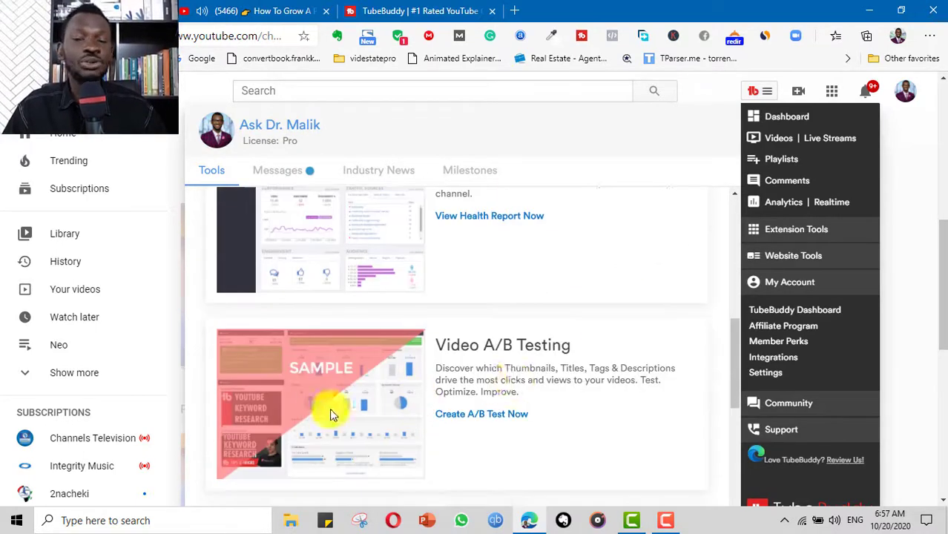
scroll(529, 402, down, 3)
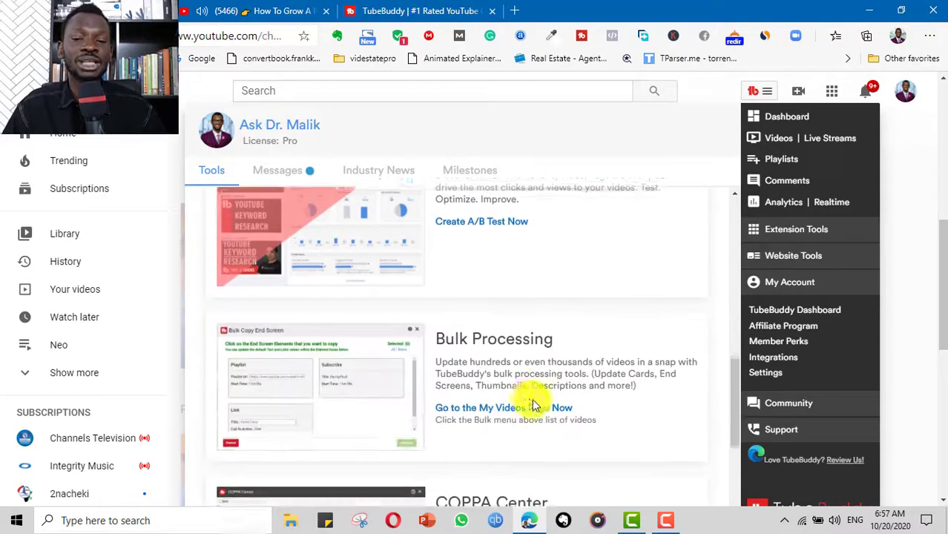
scroll(534, 342, down, 5)
scroll(527, 333, up, 5)
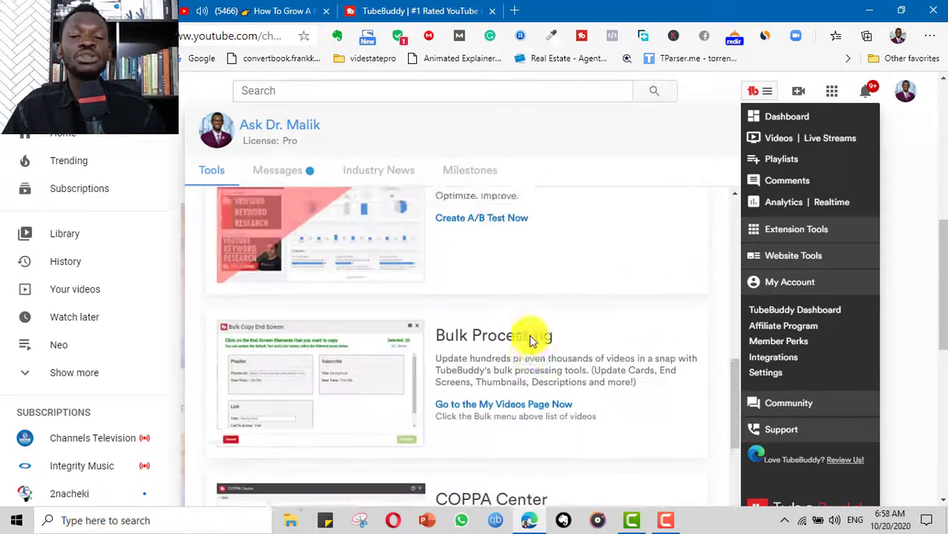
scroll(529, 333, down, 5)
scroll(474, 349, down, 4)
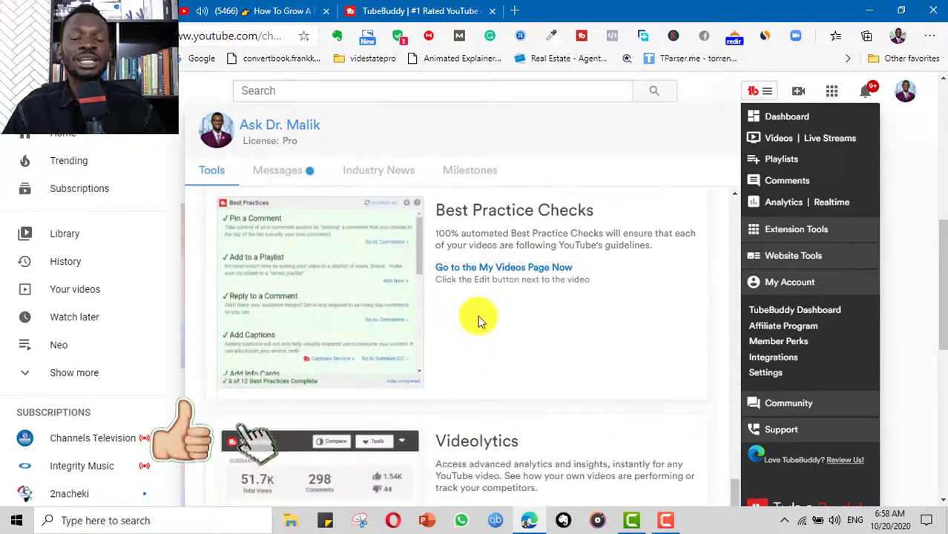
scroll(519, 293, down, 3)
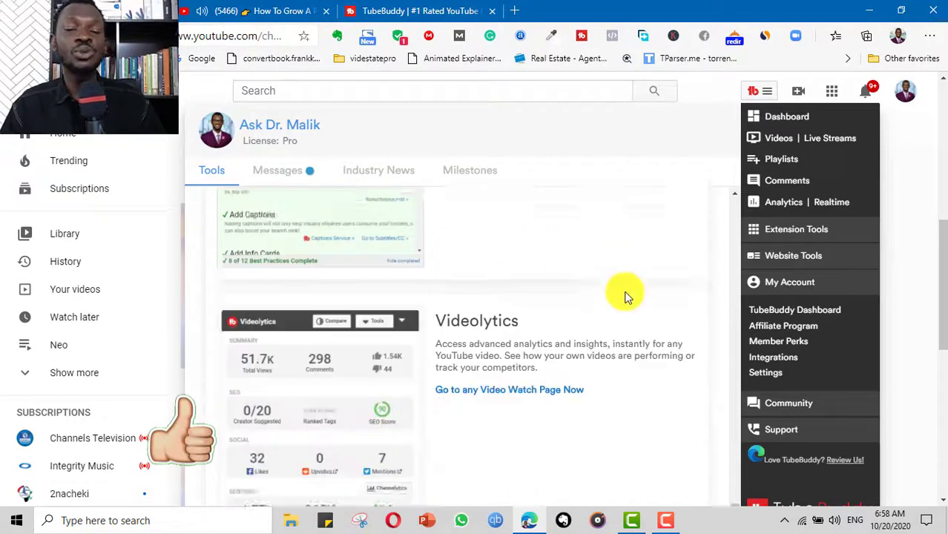
scroll(509, 312, up, 10)
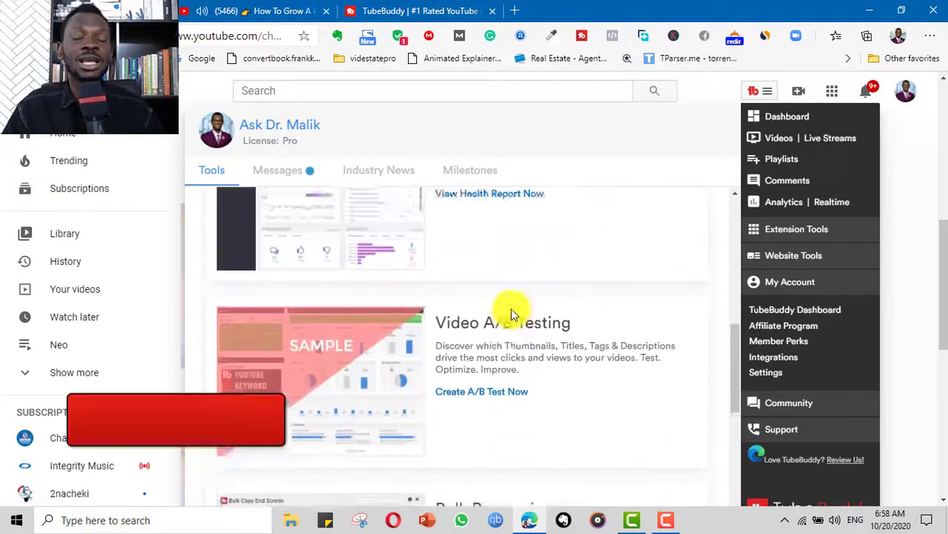
scroll(504, 309, up, 1)
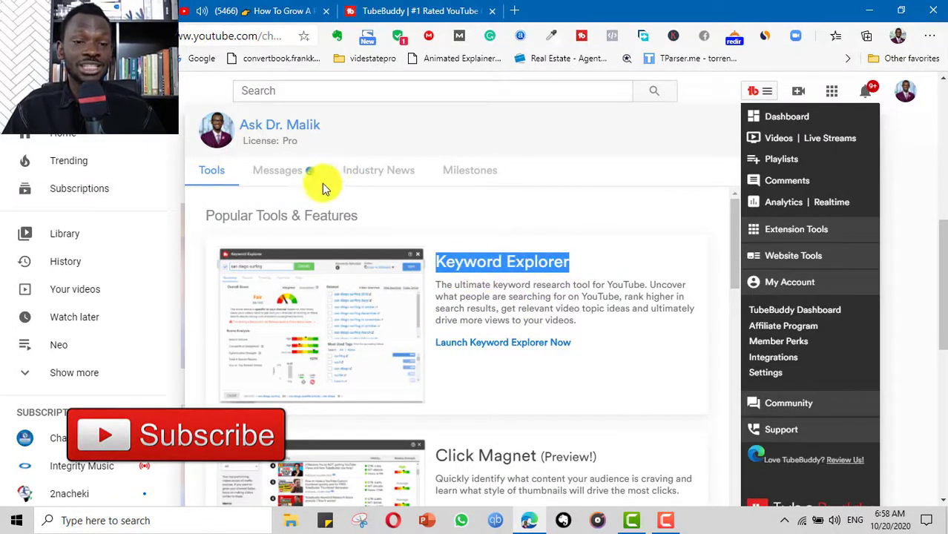
Highlight the Pro license label briefly, and launch the Keyword Explorer from the popular tools.
click(304, 141)
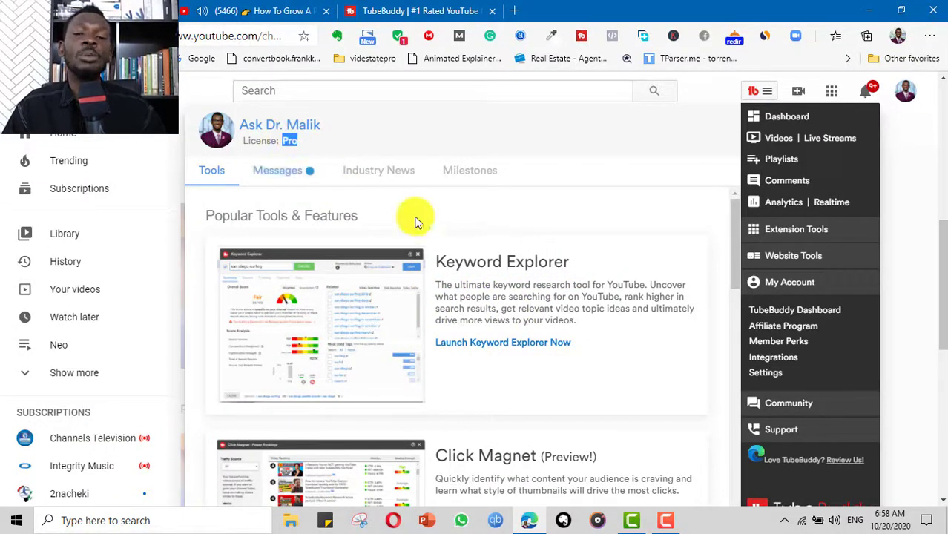
click(528, 213)
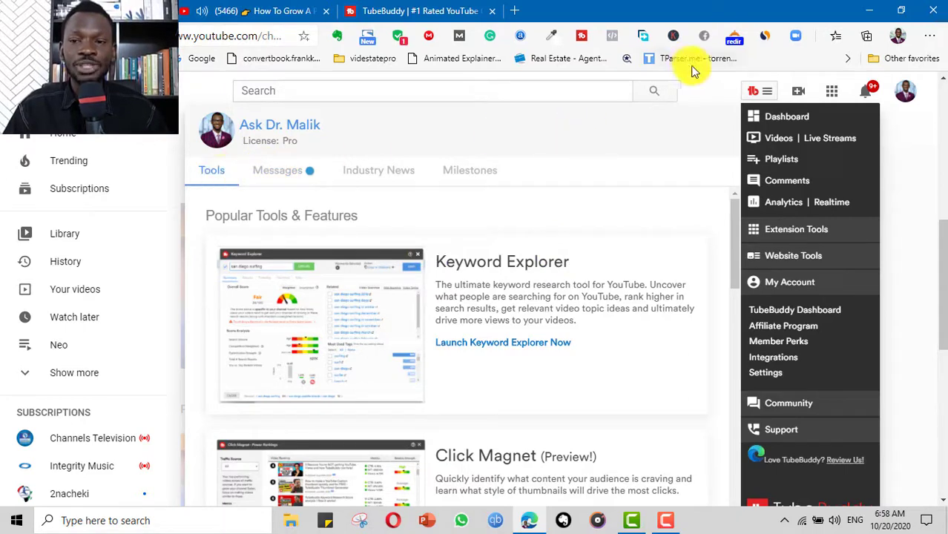
mouse_move(768, 95)
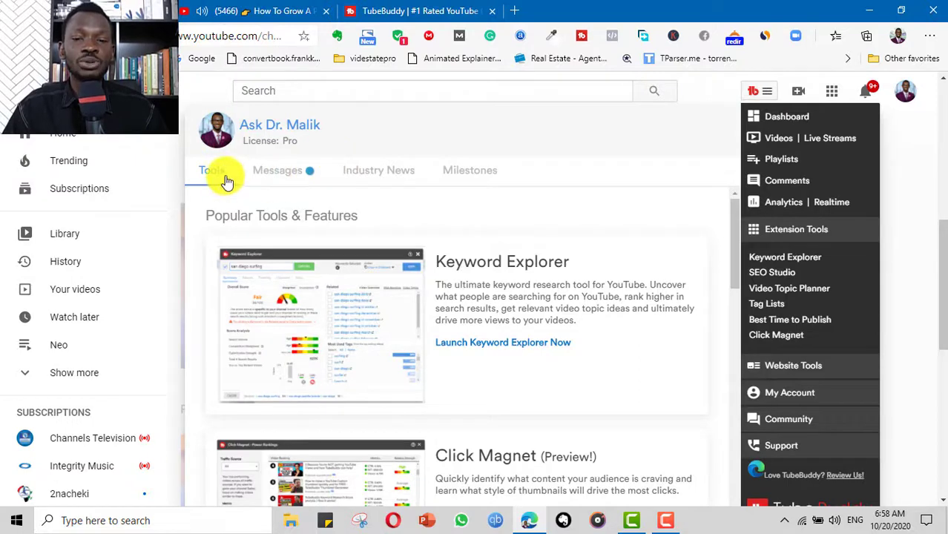
click(503, 349)
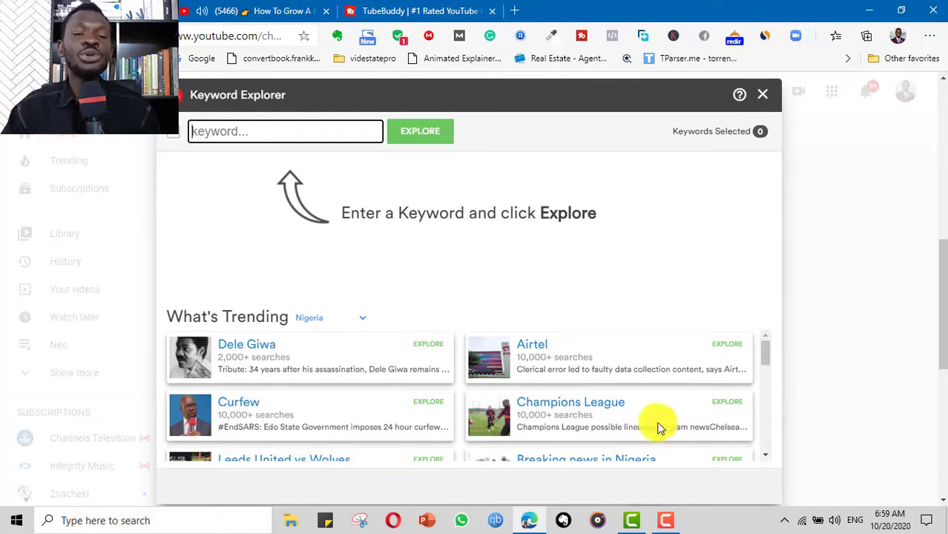
Browse the trending topics for Nigeria in the Keyword Explorer and look through the available countries without changing the selection.
scroll(311, 334, down, 1)
scroll(250, 335, up, 1)
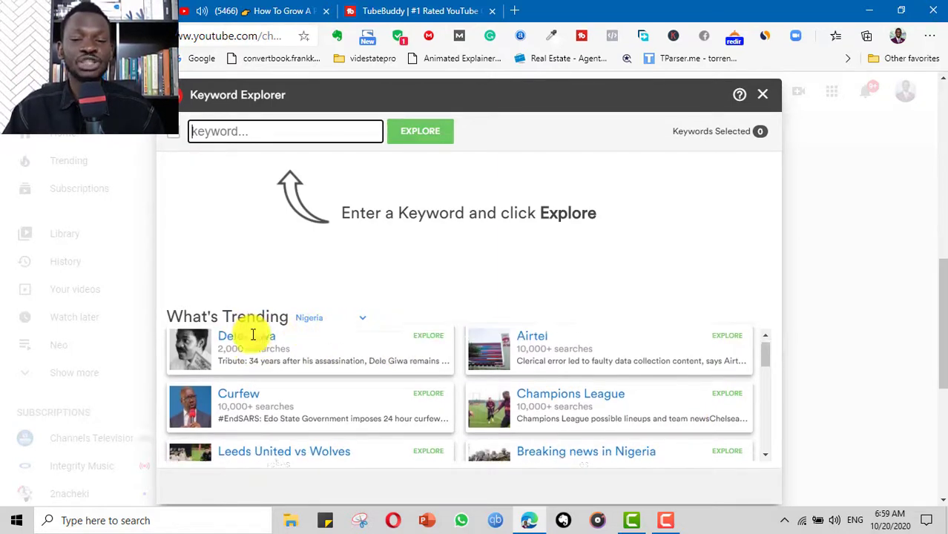
scroll(445, 397, down, 3)
scroll(455, 401, down, 3)
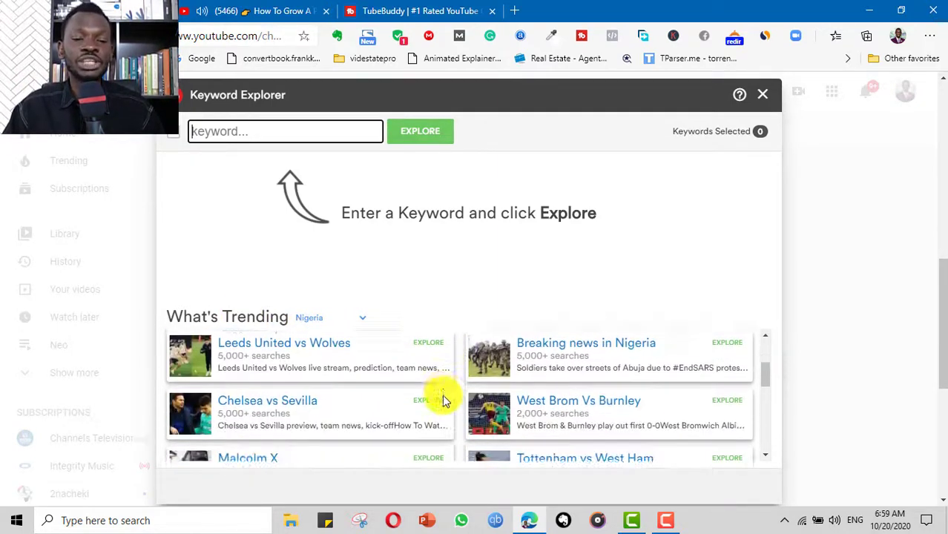
click(356, 320)
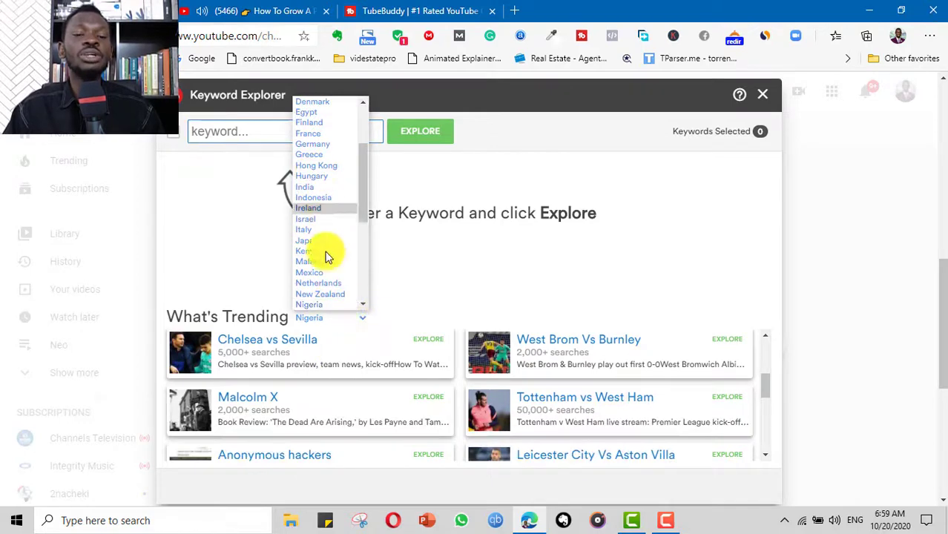
click(450, 280)
scroll(398, 397, down, 4)
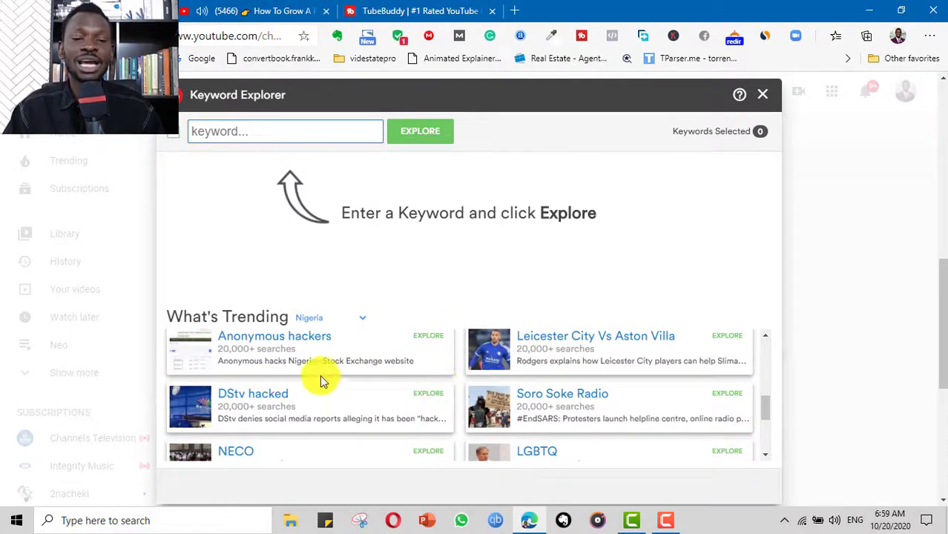
scroll(566, 418, down, 2)
scroll(591, 410, up, 6)
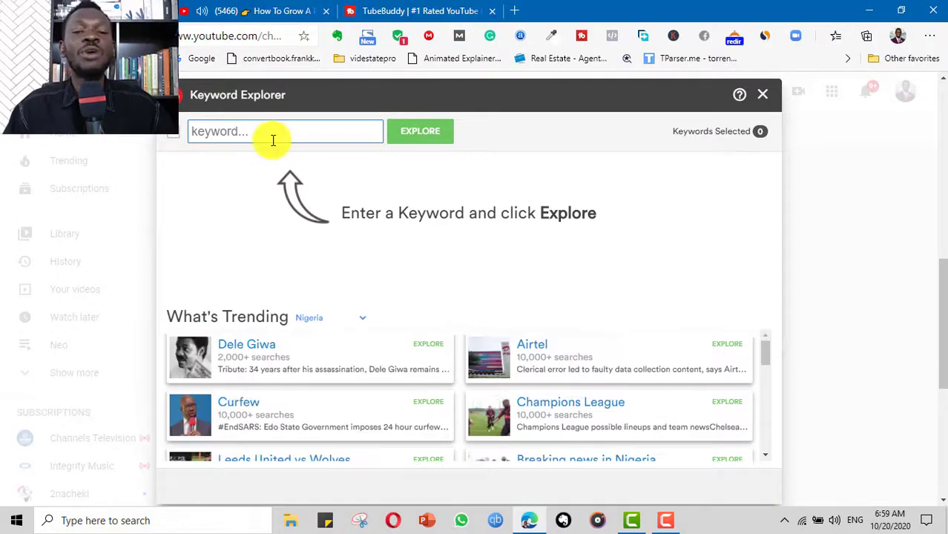
Explore the keyword "make money online".
click(266, 131)
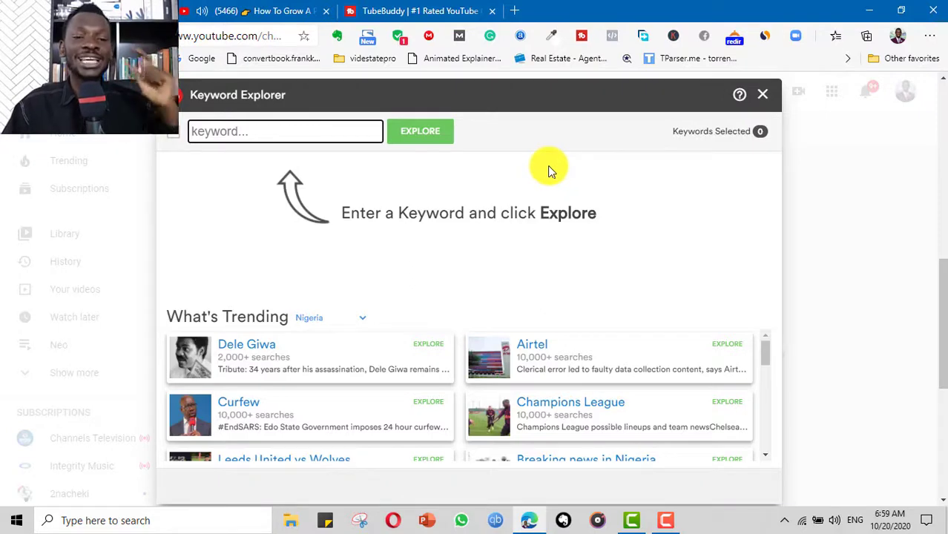
click(226, 130)
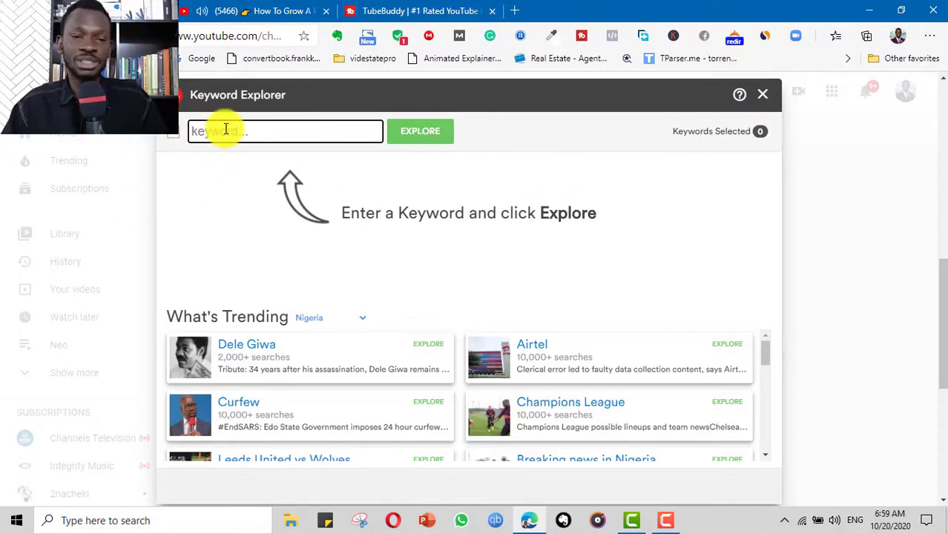
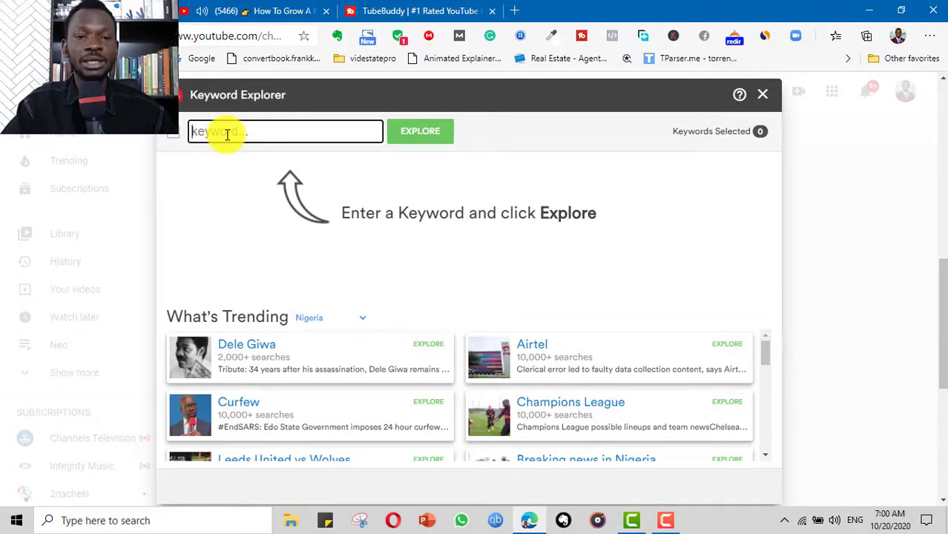
text(money online)
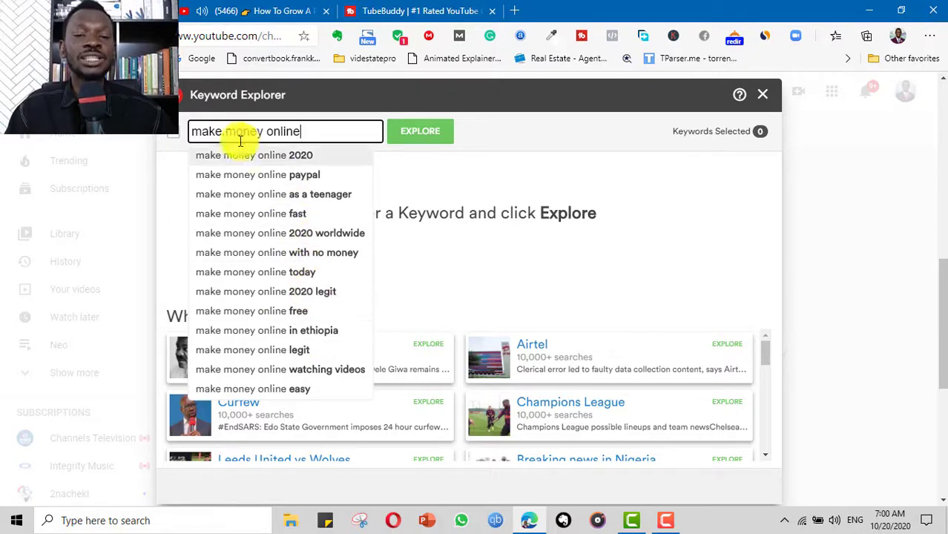
click(438, 139)
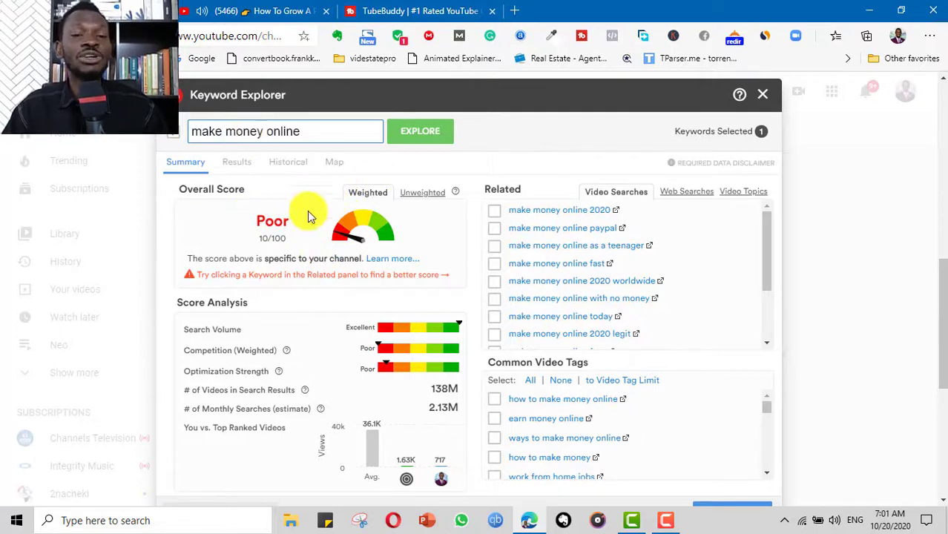
Highlight the searched keyword, compare its unweighted overall score and return to the weighted one.
drag(194, 137, 303, 138)
click(528, 140)
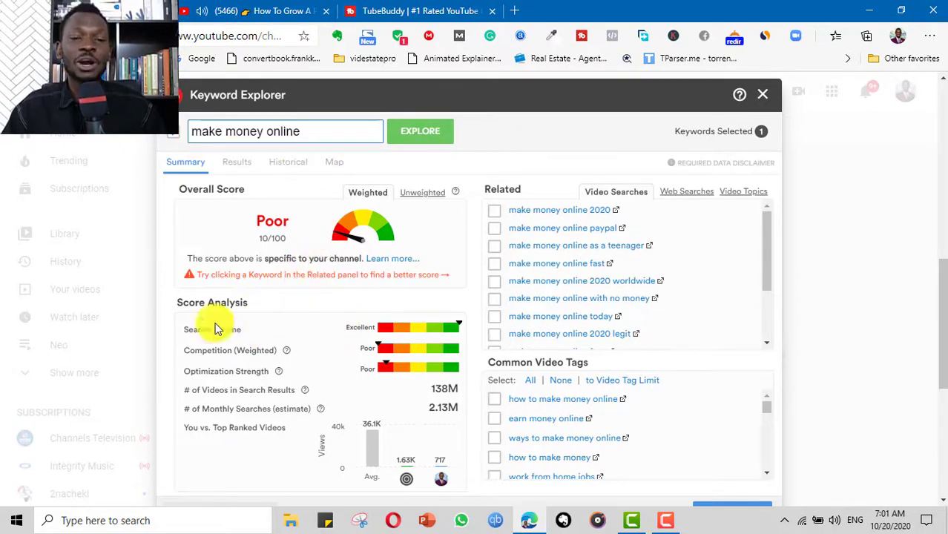
click(423, 194)
click(362, 194)
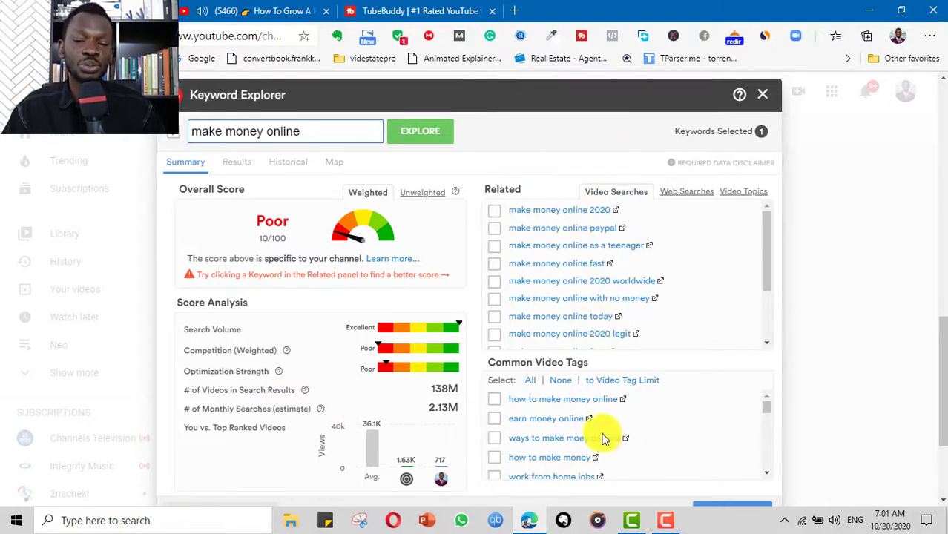
Examine the related video searches and the common video tags for "make money online".
scroll(672, 427, down, 1)
scroll(683, 414, up, 1)
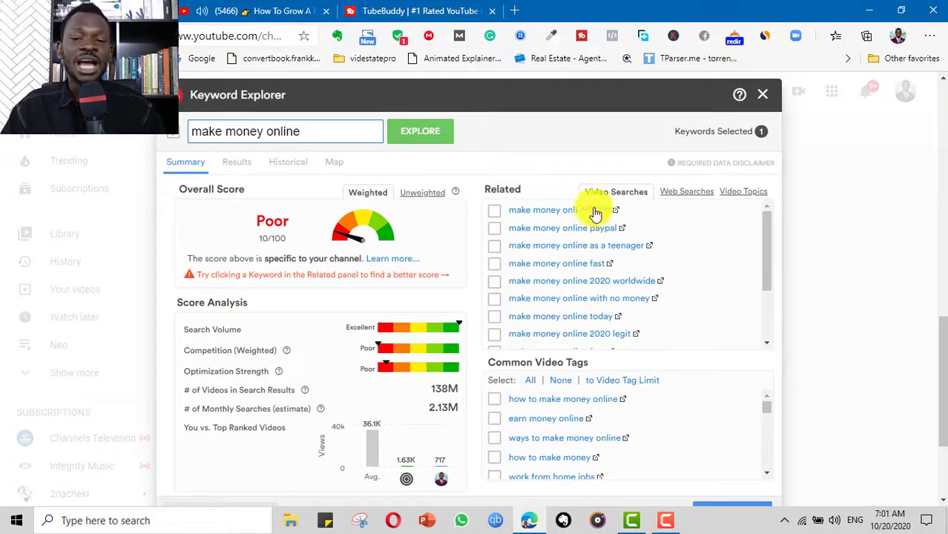
scroll(624, 417, down, 2)
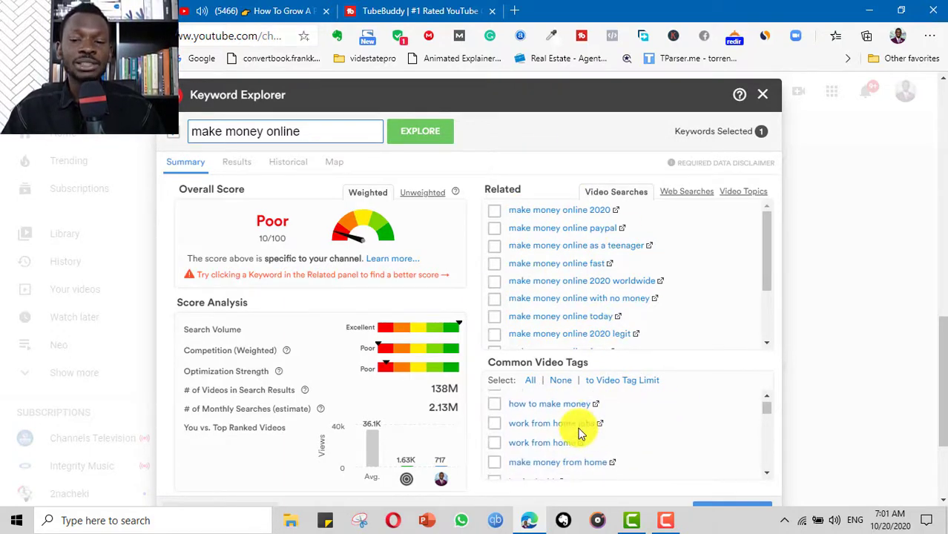
scroll(631, 422, down, 3)
scroll(635, 424, up, 2)
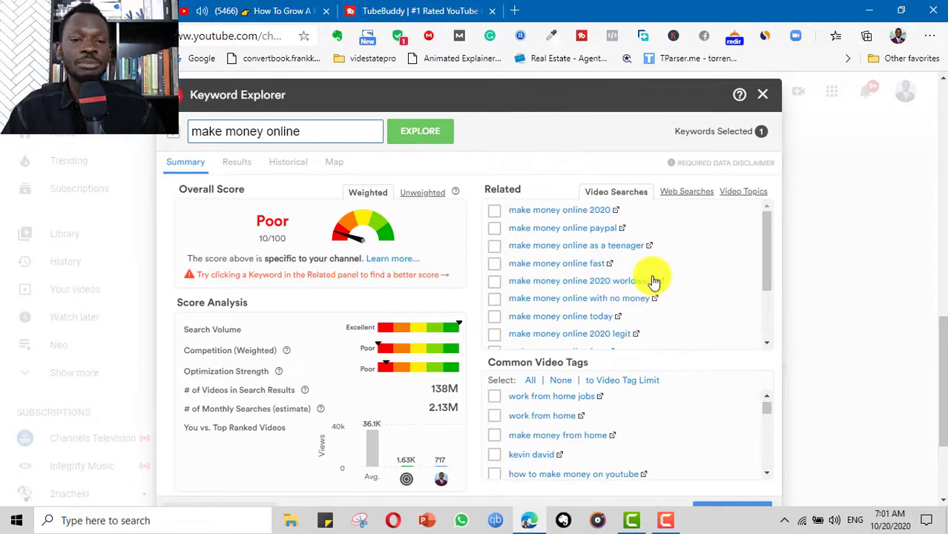
Switch between the keyword's summary and results views, and go through the top-ranking videos in its search results.
click(237, 161)
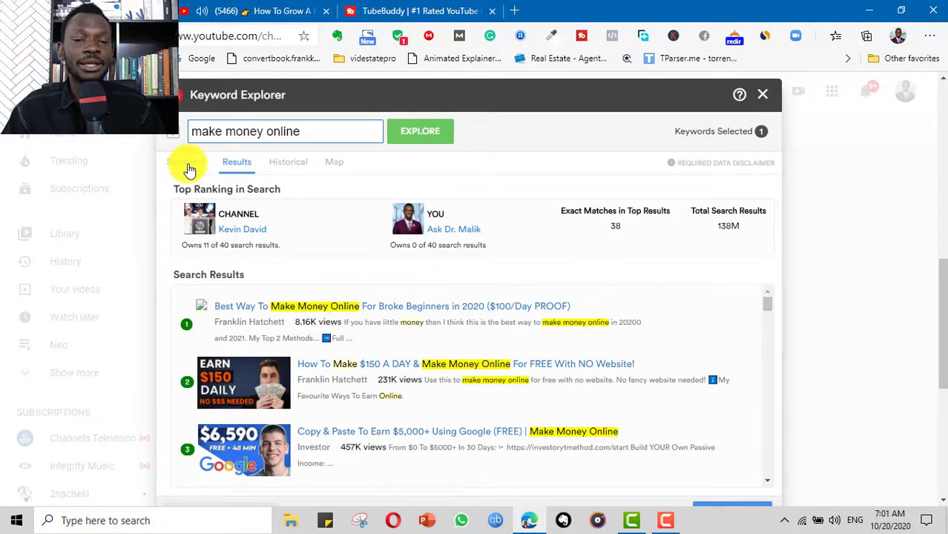
click(187, 165)
click(335, 131)
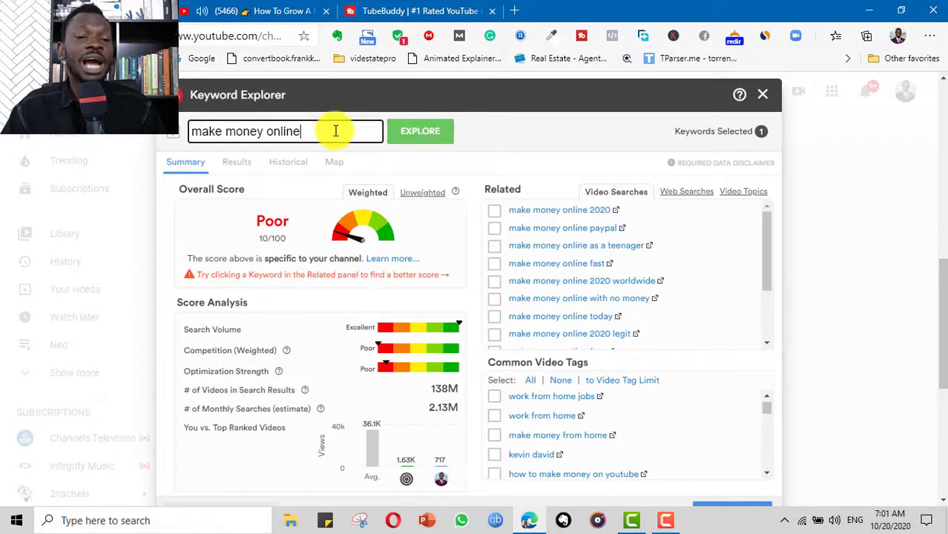
click(234, 165)
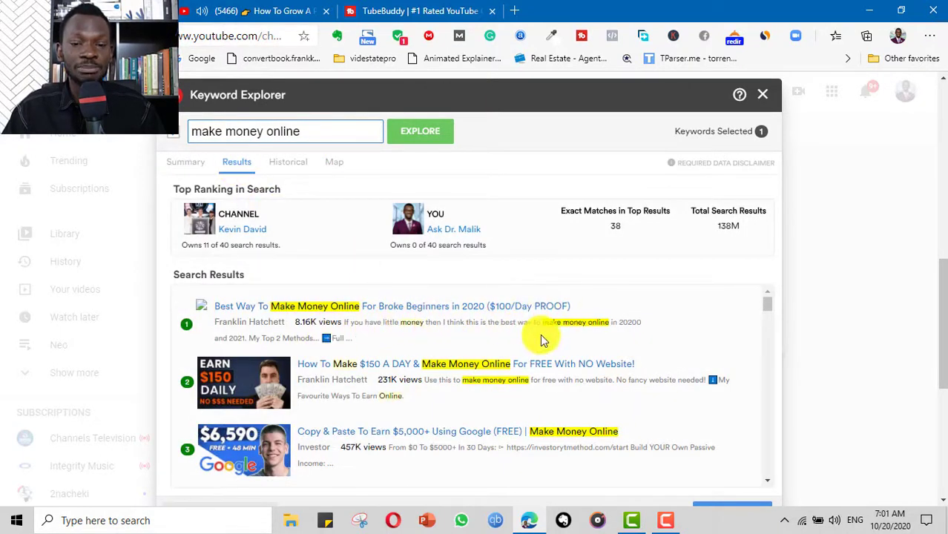
scroll(452, 335, down, 1)
scroll(362, 357, down, 3)
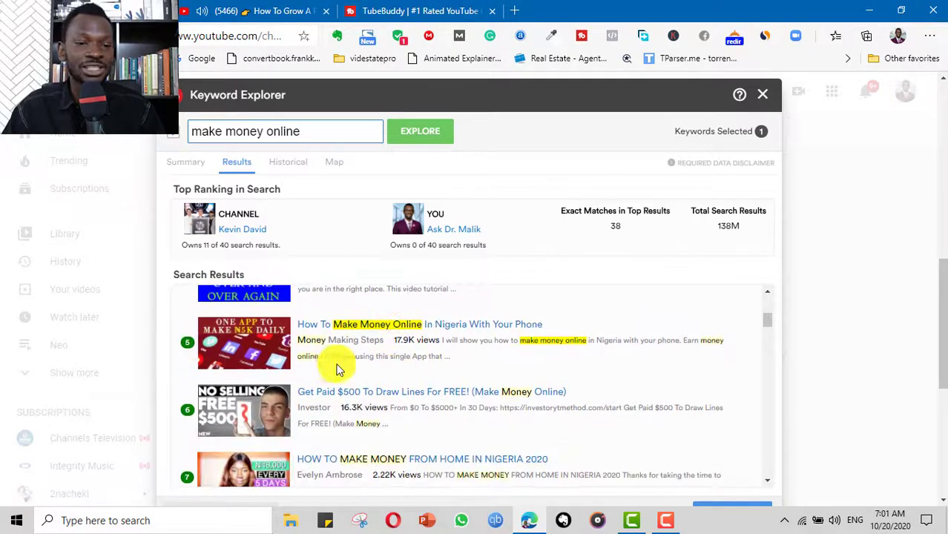
scroll(194, 343, up, 3)
scroll(201, 327, up, 1)
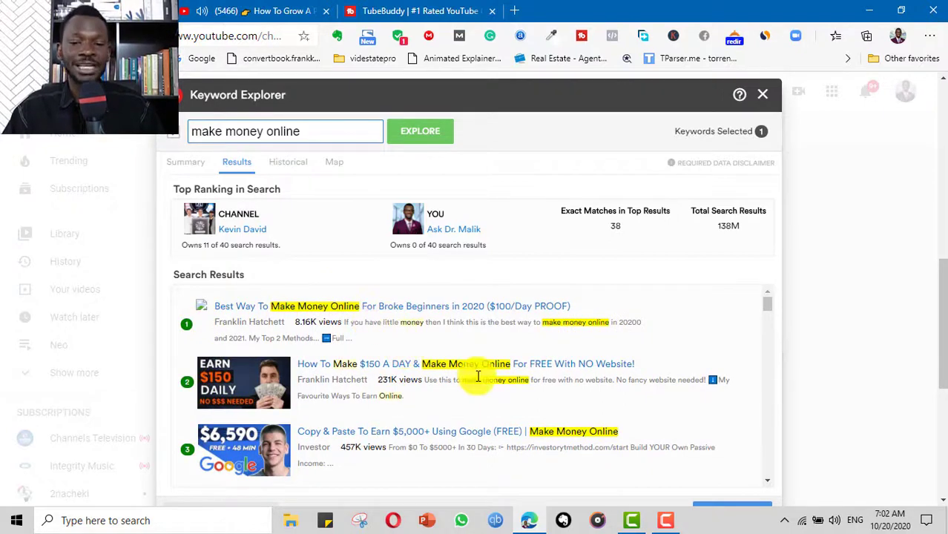
scroll(578, 417, down, 1)
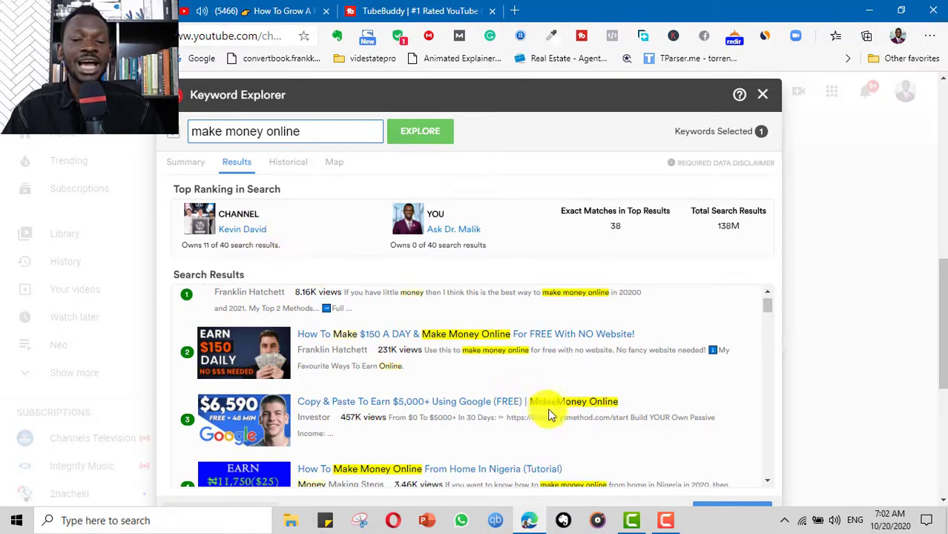
scroll(534, 401, down, 2)
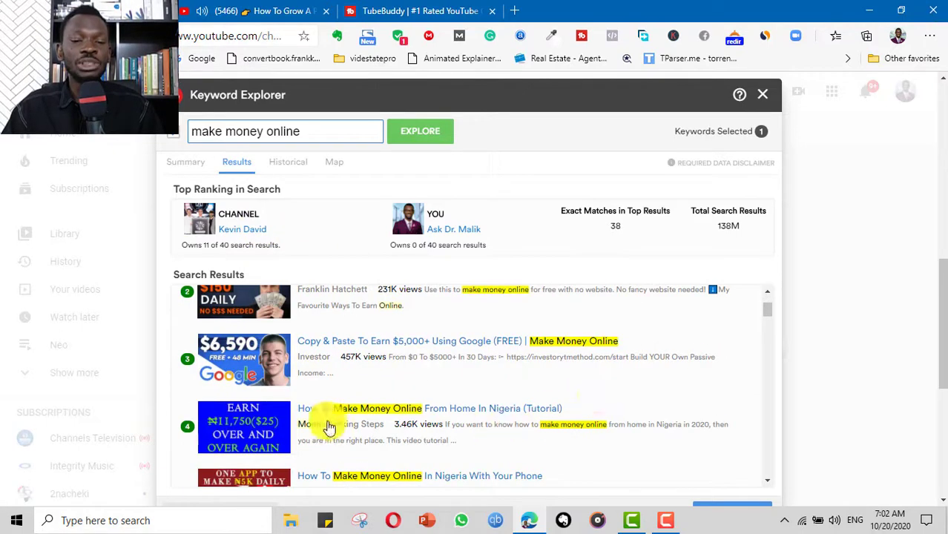
scroll(400, 389, down, 1)
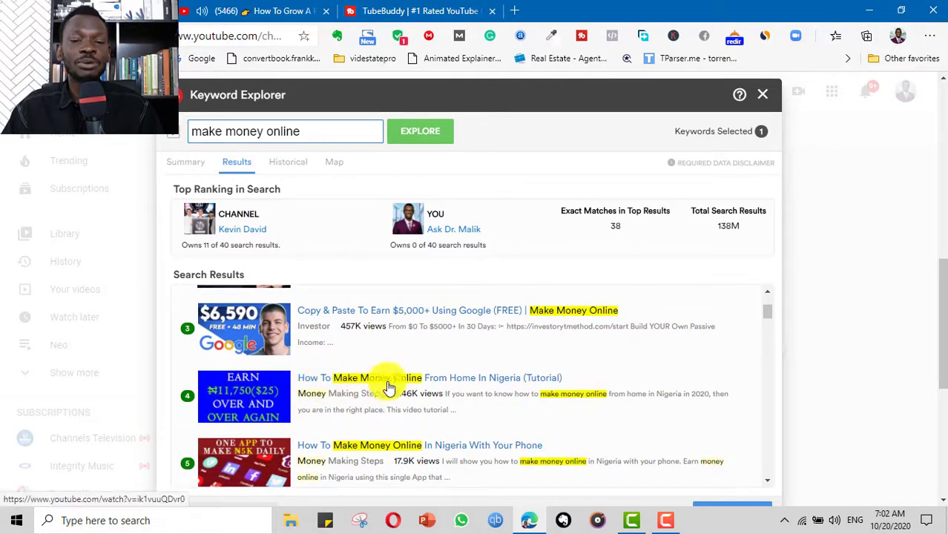
scroll(565, 378, up, 4)
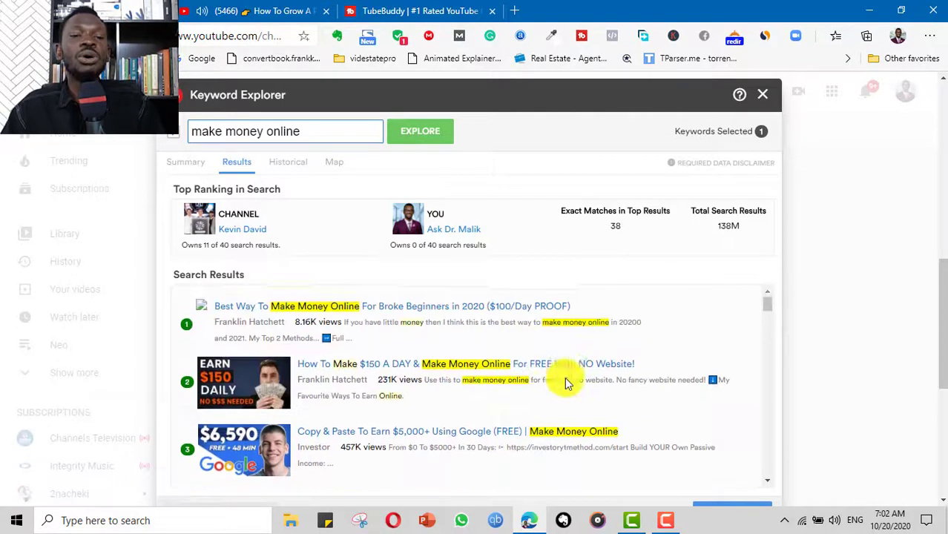
Finish viewing the top-ranking videos, return to the keyword's summary and explore "make money online in Nigeria".
scroll(243, 414, down, 2)
scroll(267, 312, up, 2)
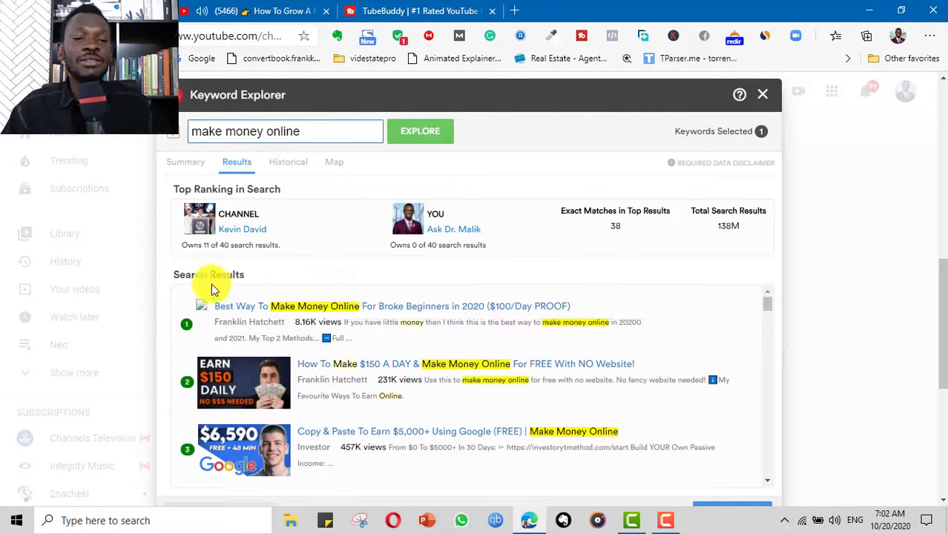
click(190, 163)
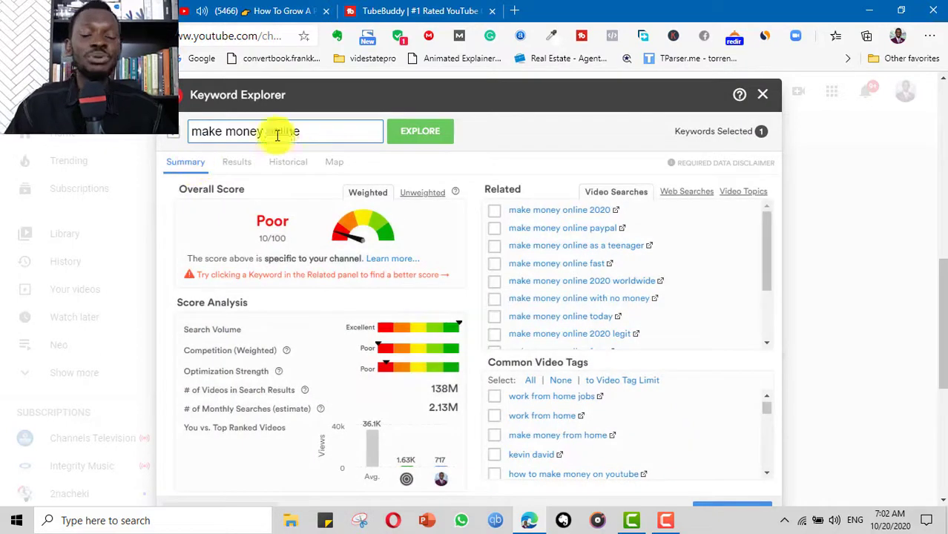
click(318, 136)
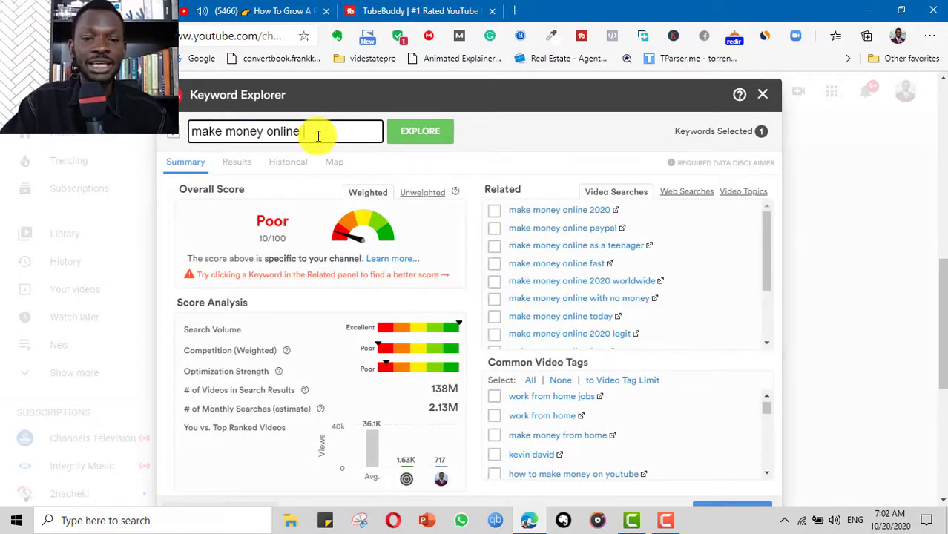
text(in Ni)
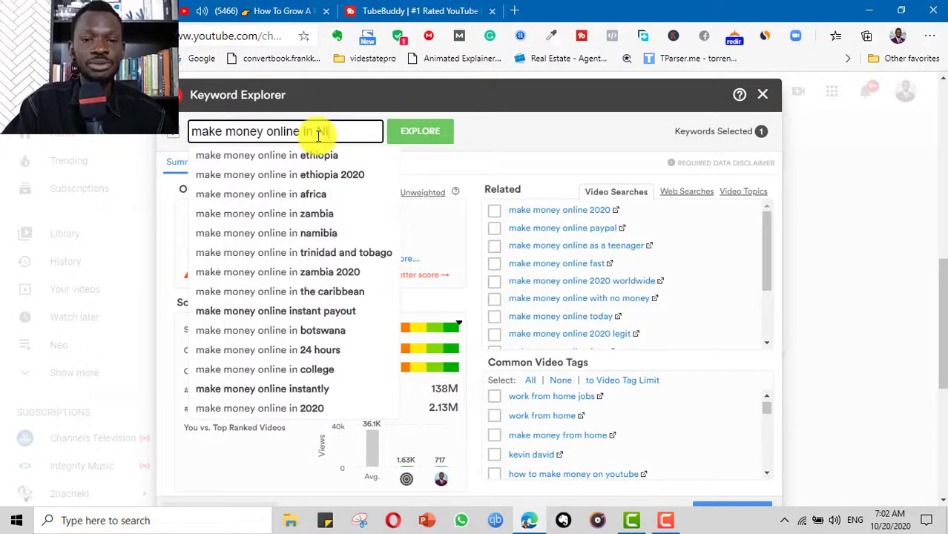
text(geria)
key(Return)
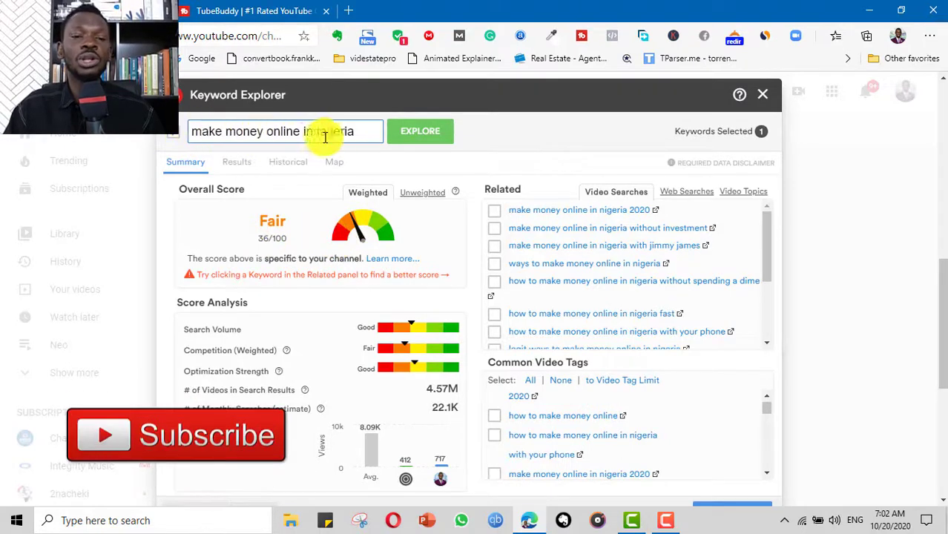
Extend the keyword to "how to make money online in nigeria" and explore it.
double_click(207, 133)
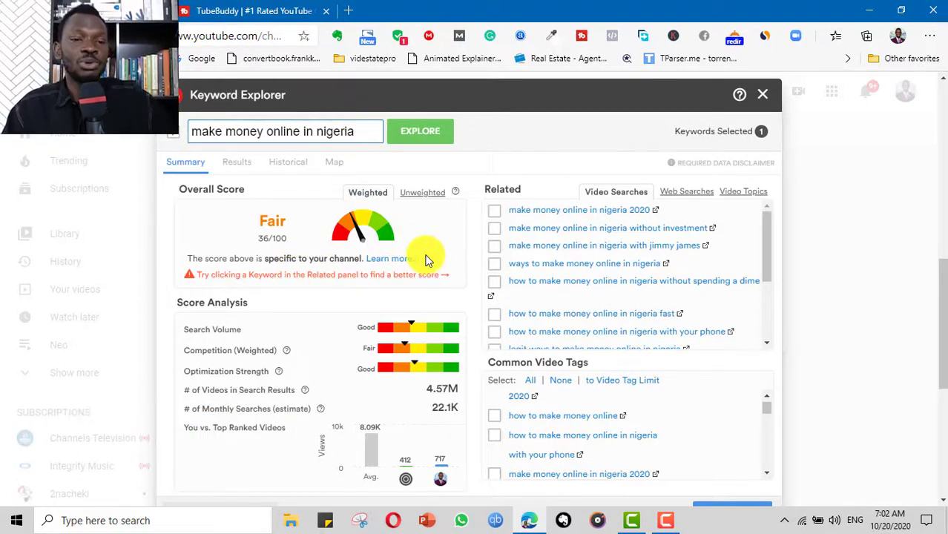
click(194, 131)
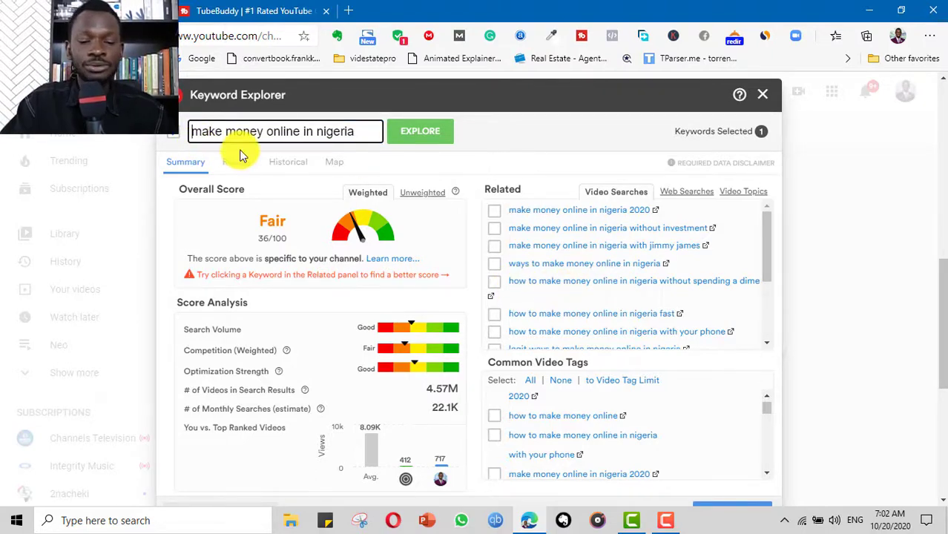
text(how to)
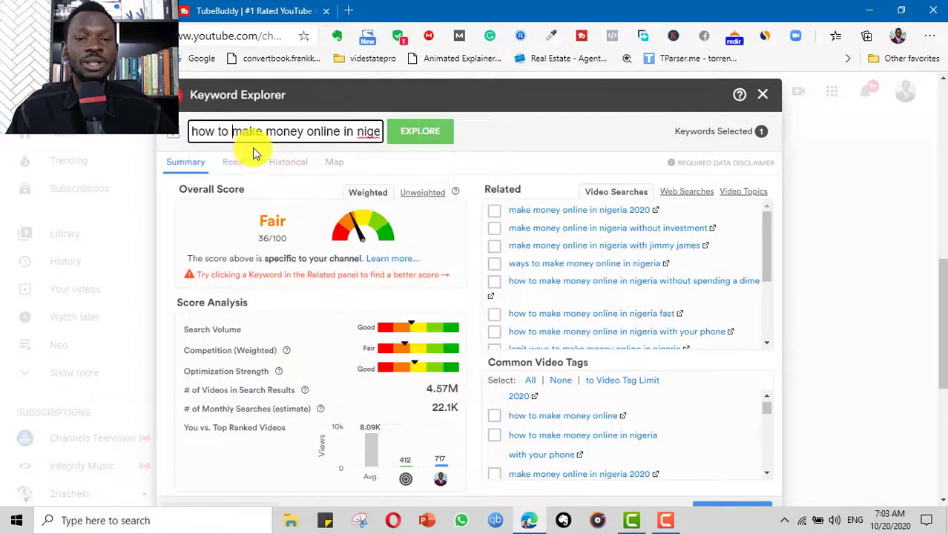
click(428, 136)
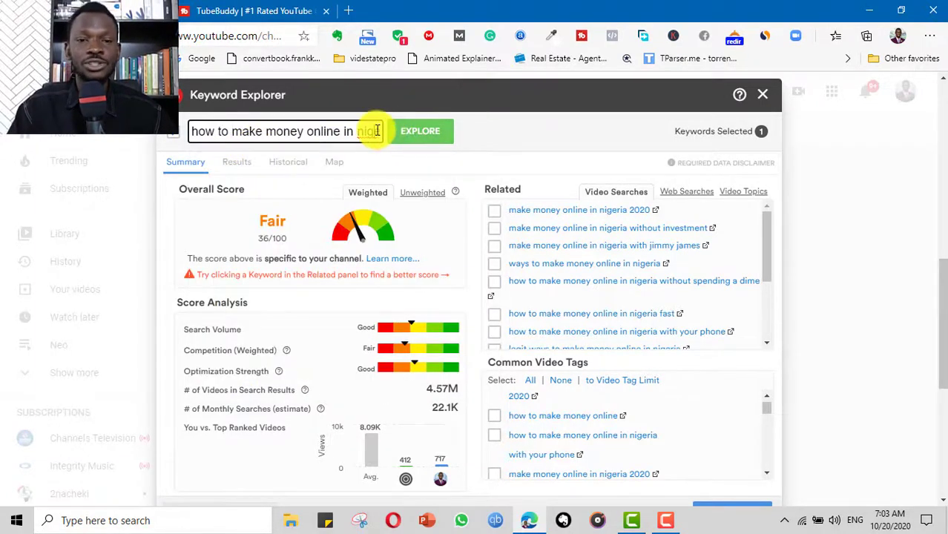
click(412, 133)
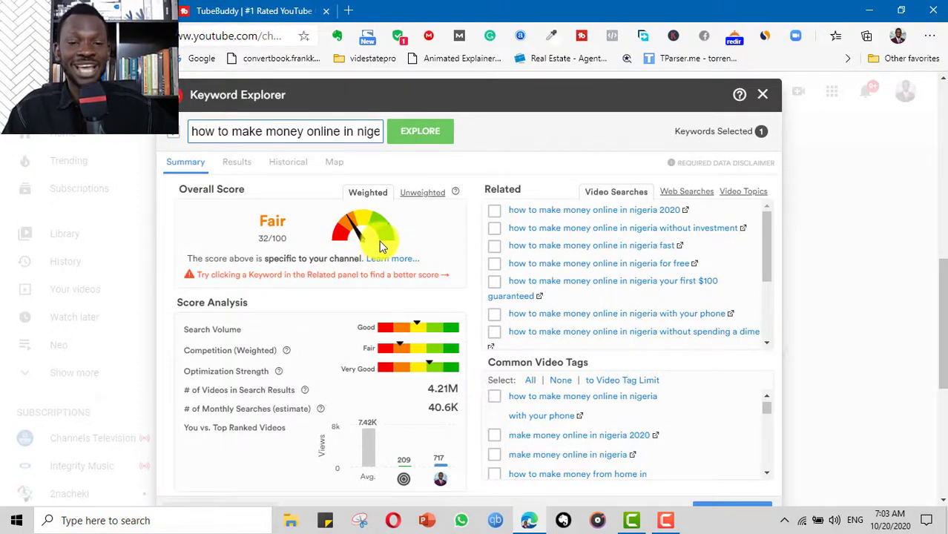
Bring up the suggestions for the current keyword and explore "how to make money online in nigeria 2020".
click(333, 133)
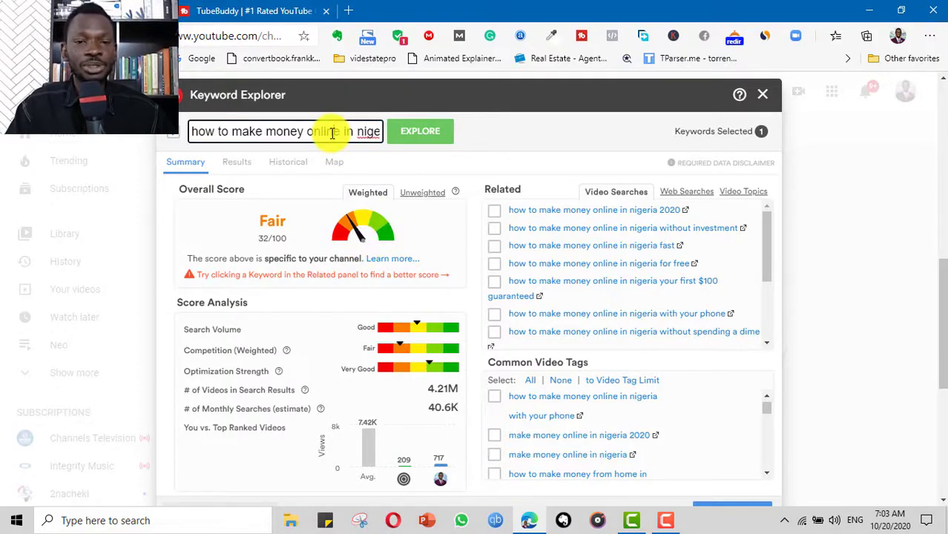
key(End)
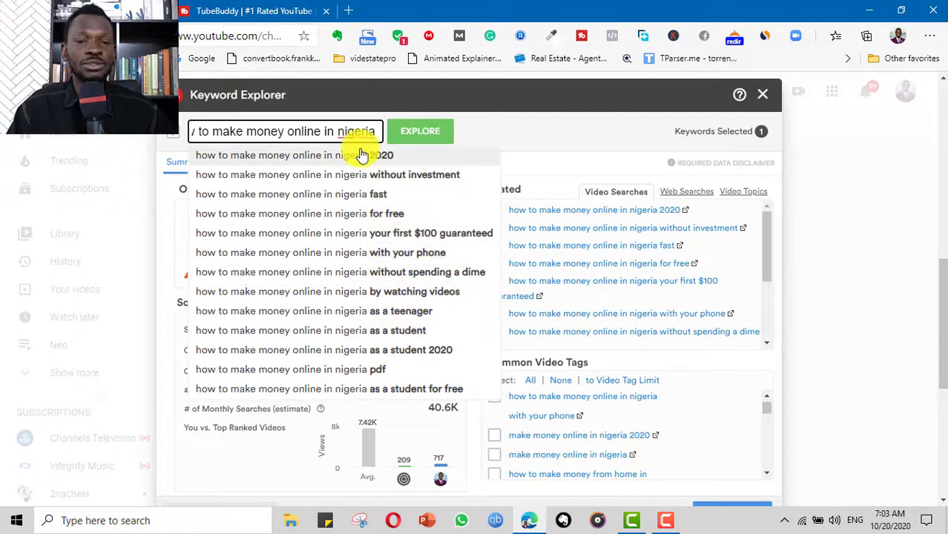
click(383, 159)
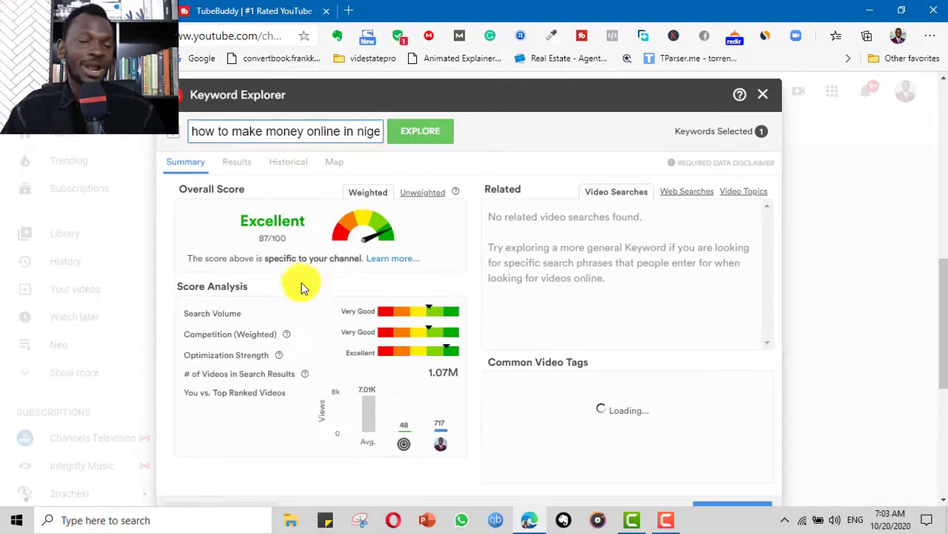
Highlight the full text of the explored keyword.
triple_click(288, 133)
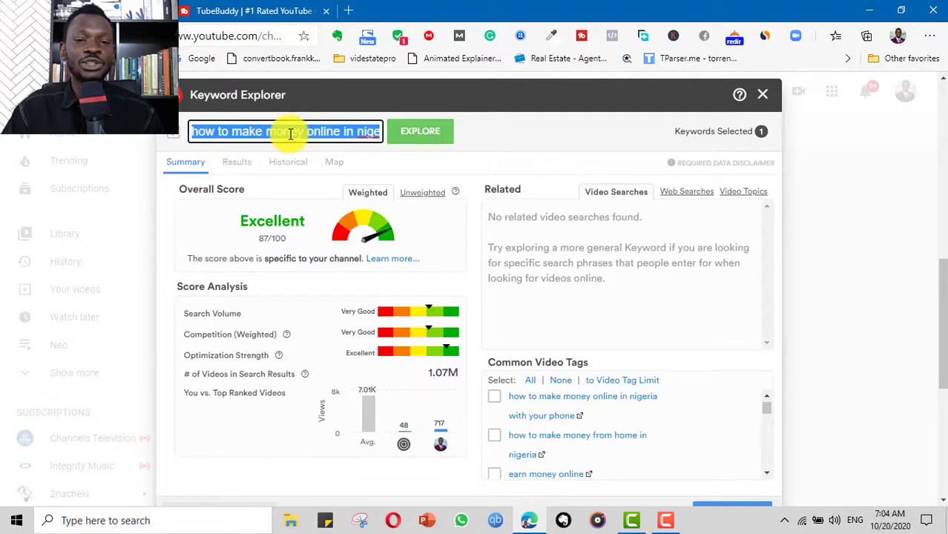
right_click(290, 134)
click(336, 170)
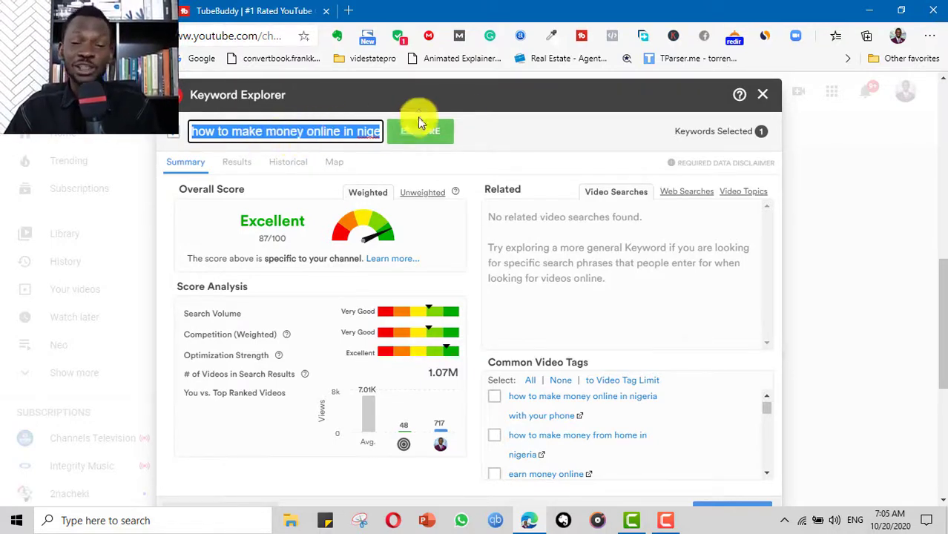
Close the Keyword Explorer and look through the popular tools and features, including Click Magnet and Thumbnail Generator.
scroll(462, 248, down, 3)
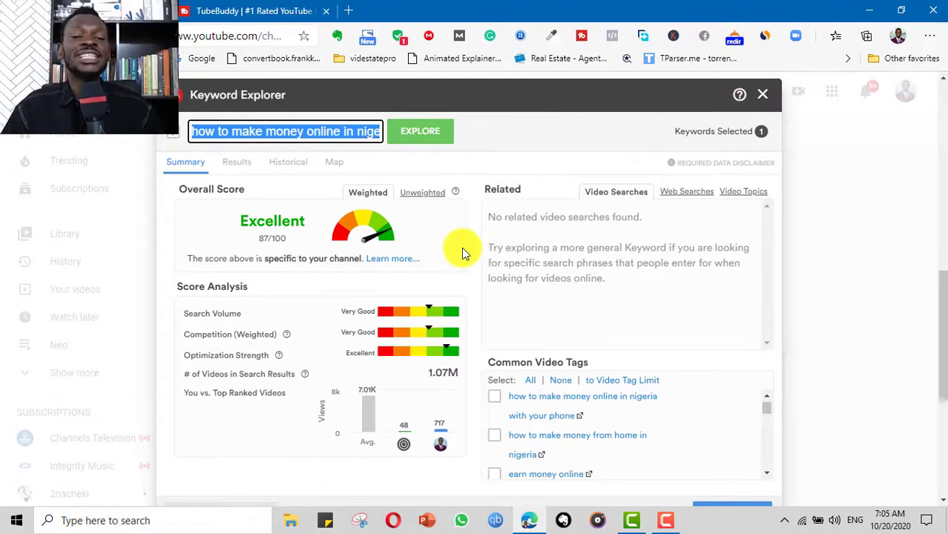
scroll(461, 248, down, 2)
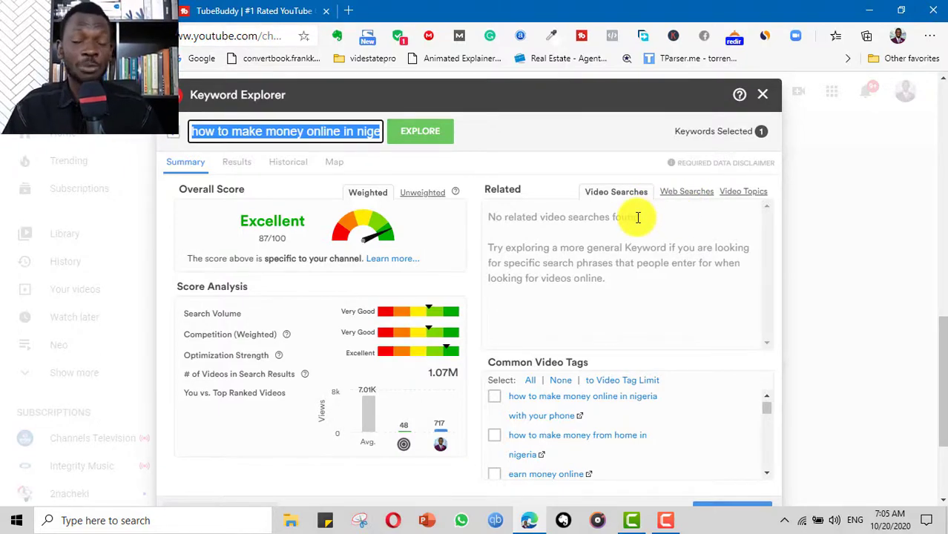
key(Escape)
scroll(625, 309, up, 5)
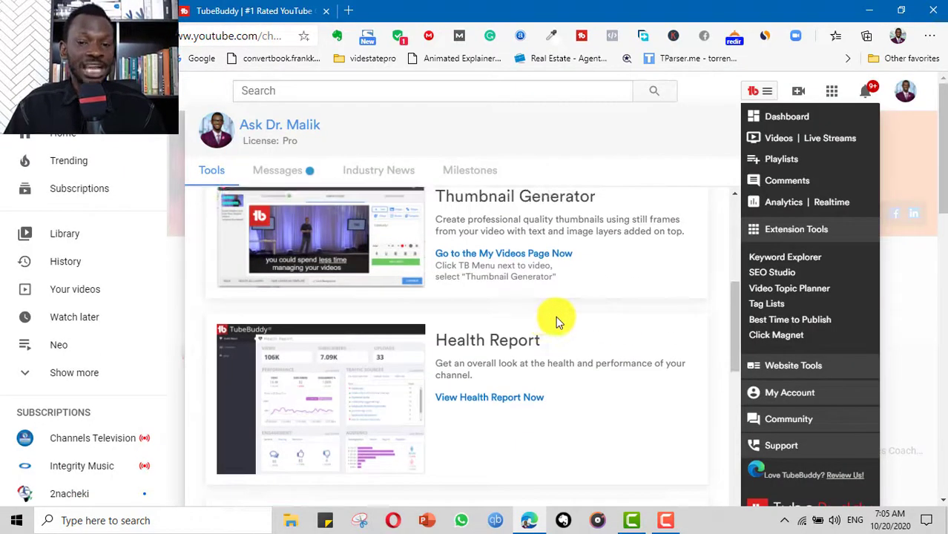
scroll(571, 315, up, 5)
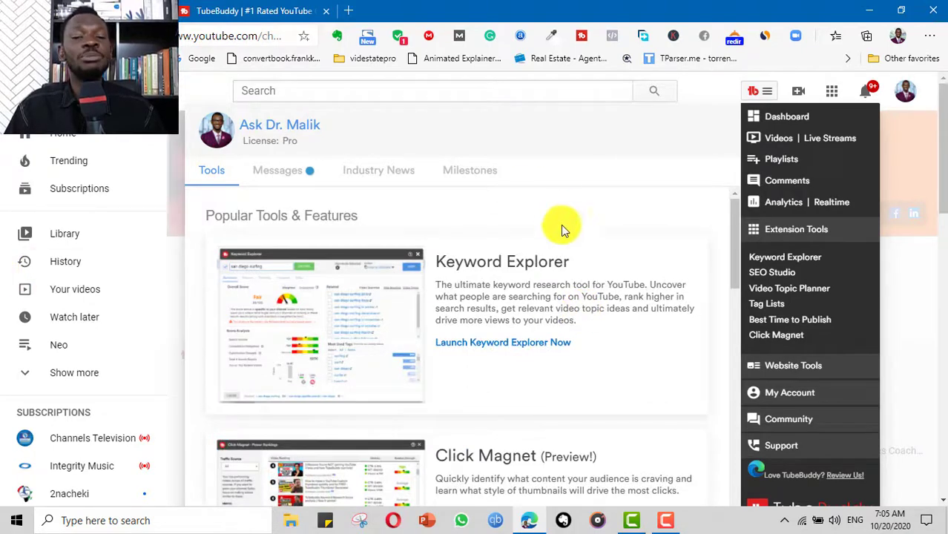
scroll(595, 370, down, 3)
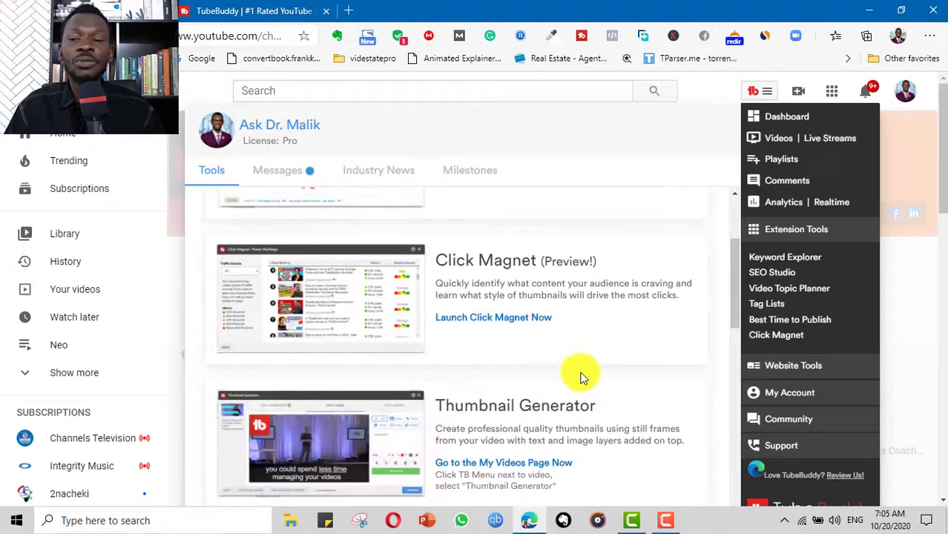
Open the Best Time to Publish tool, read through its recommended publishing strategies and close it.
click(781, 328)
scroll(523, 342, down, 1)
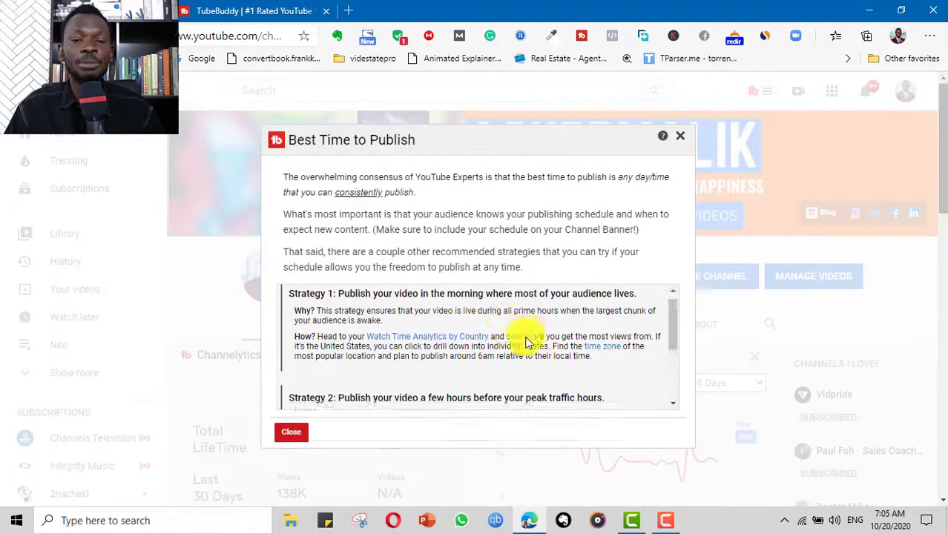
scroll(526, 338, down, 3)
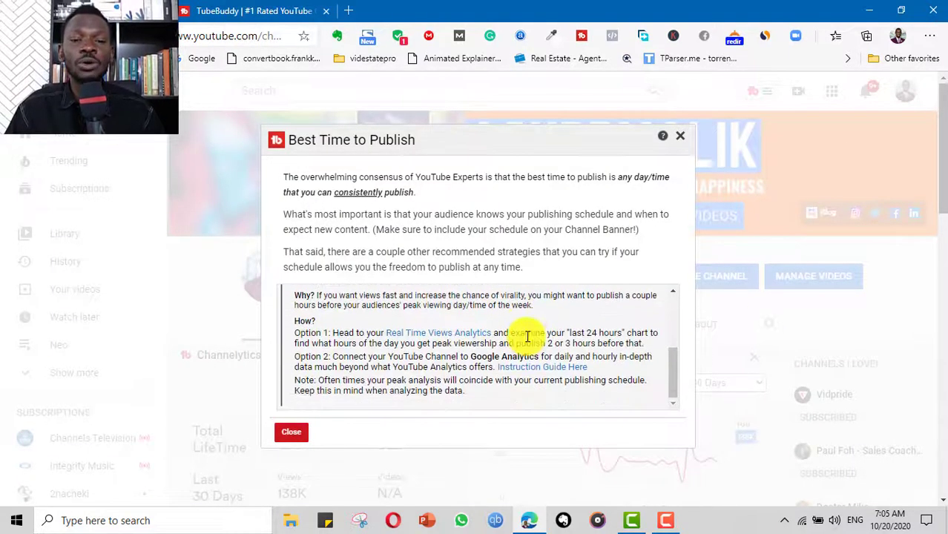
key(Escape)
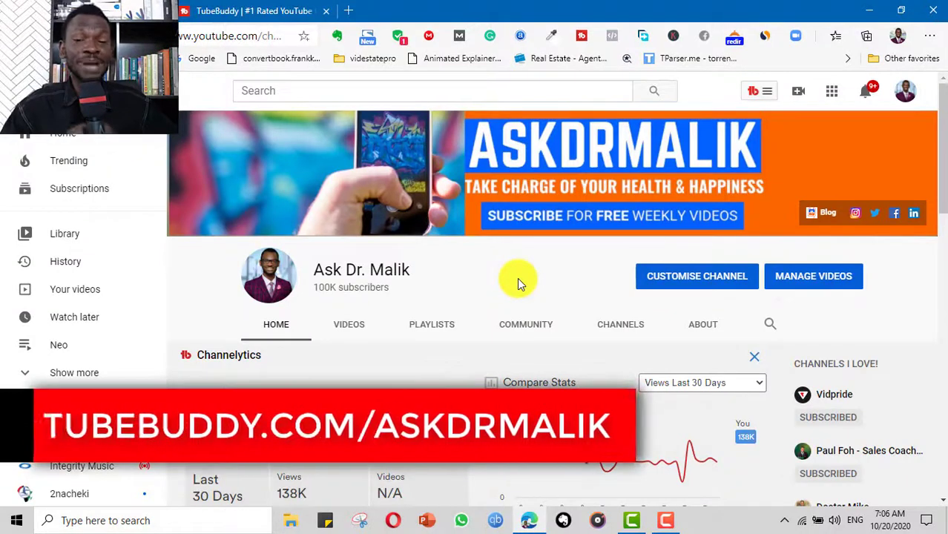